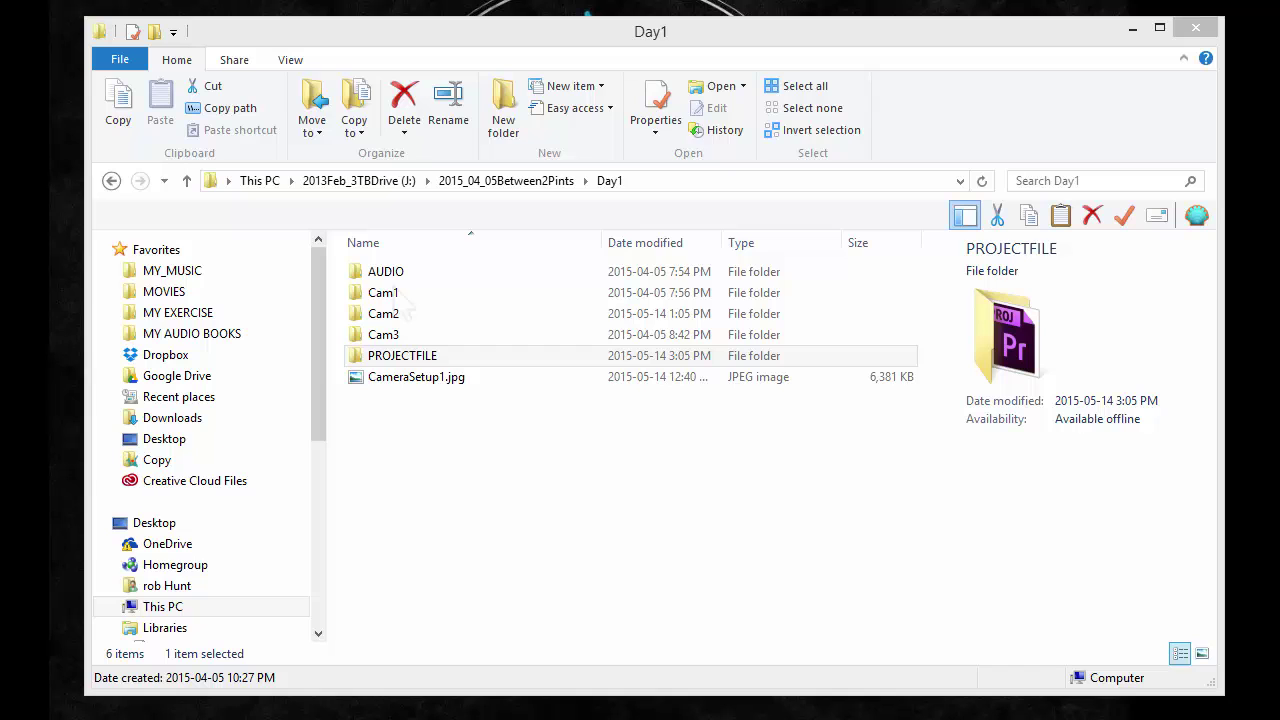
Step: Look over the audio and camera folders in Day1, including the contents of the Cam1 folder
click(402, 334)
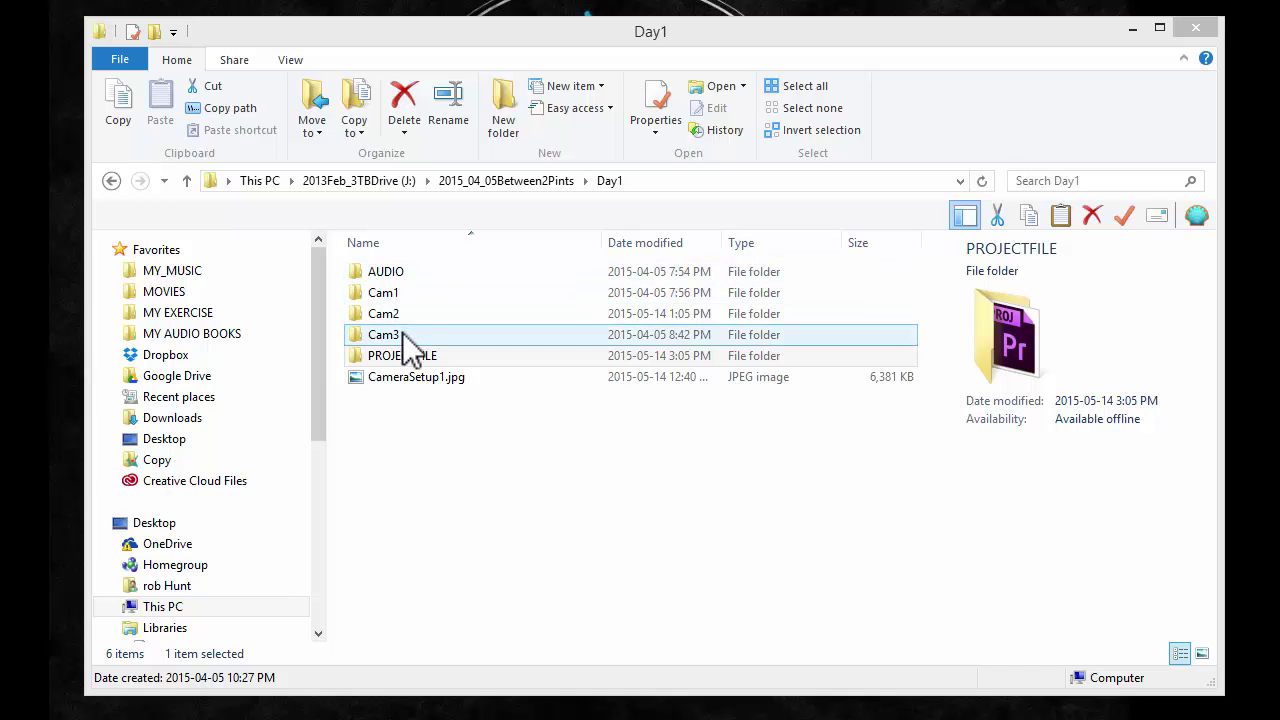
click(399, 292)
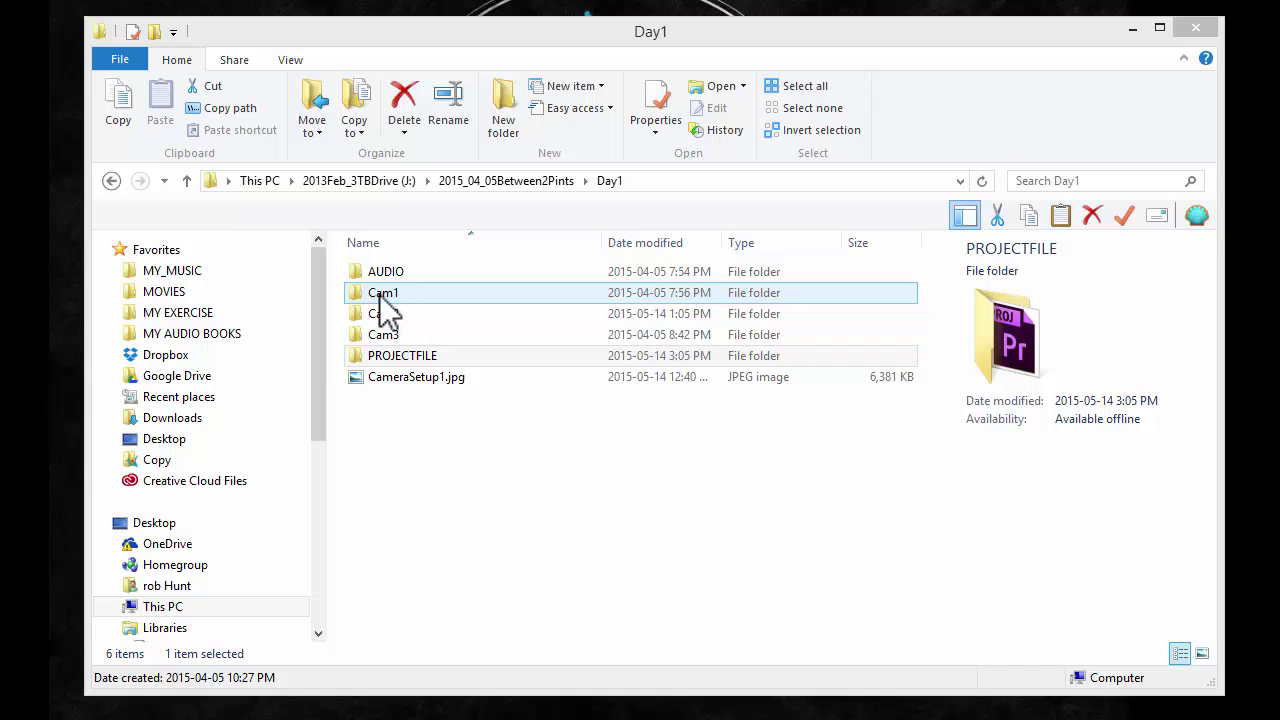
click(388, 313)
click(393, 334)
click(394, 277)
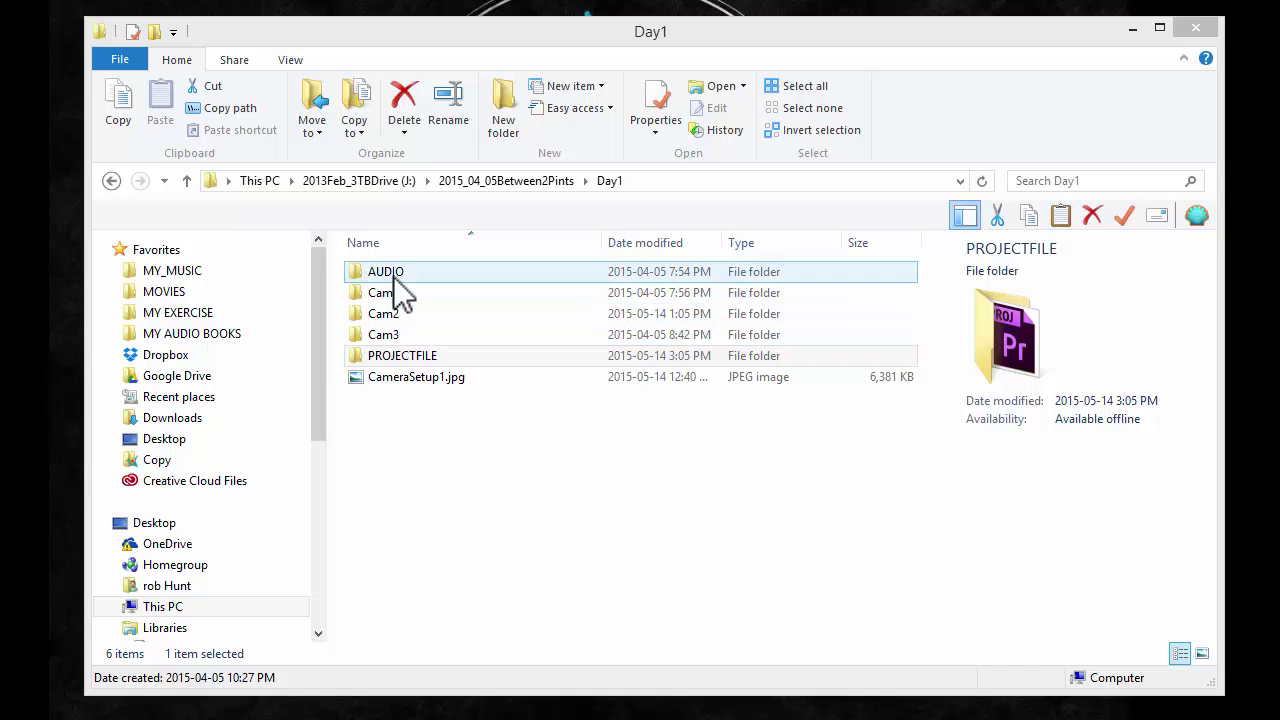
click(399, 295)
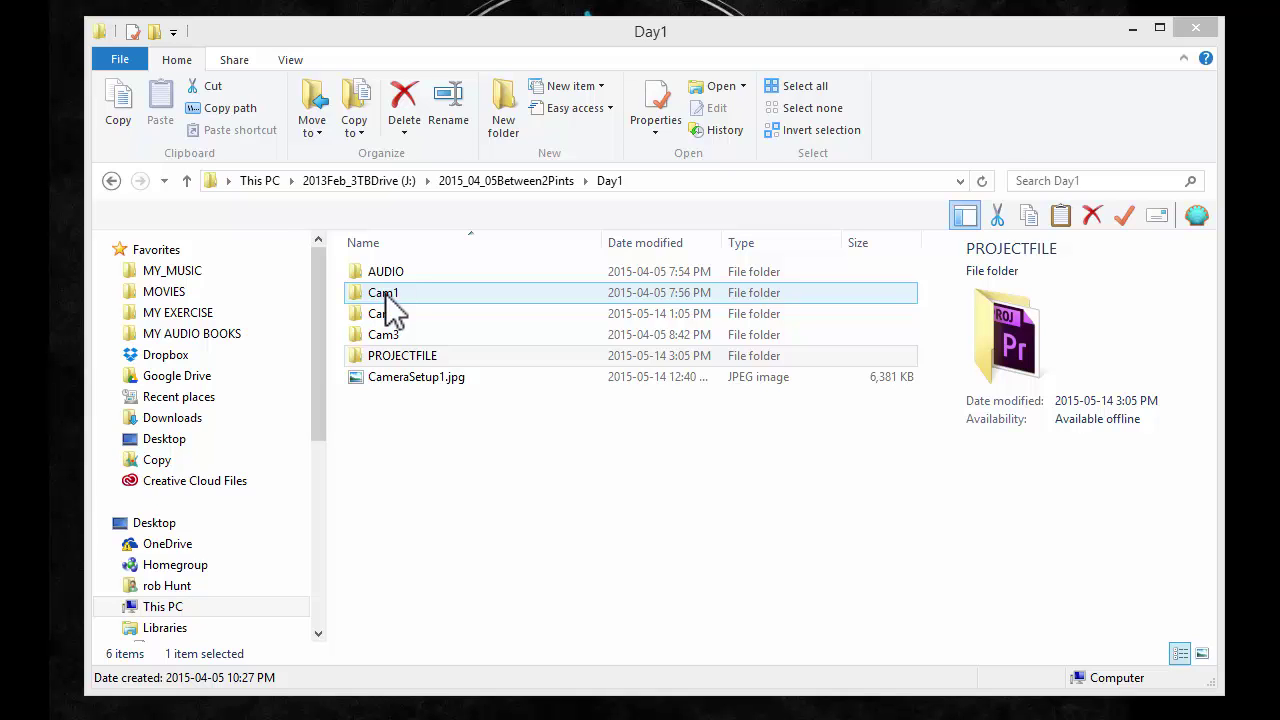
double_click(385, 292)
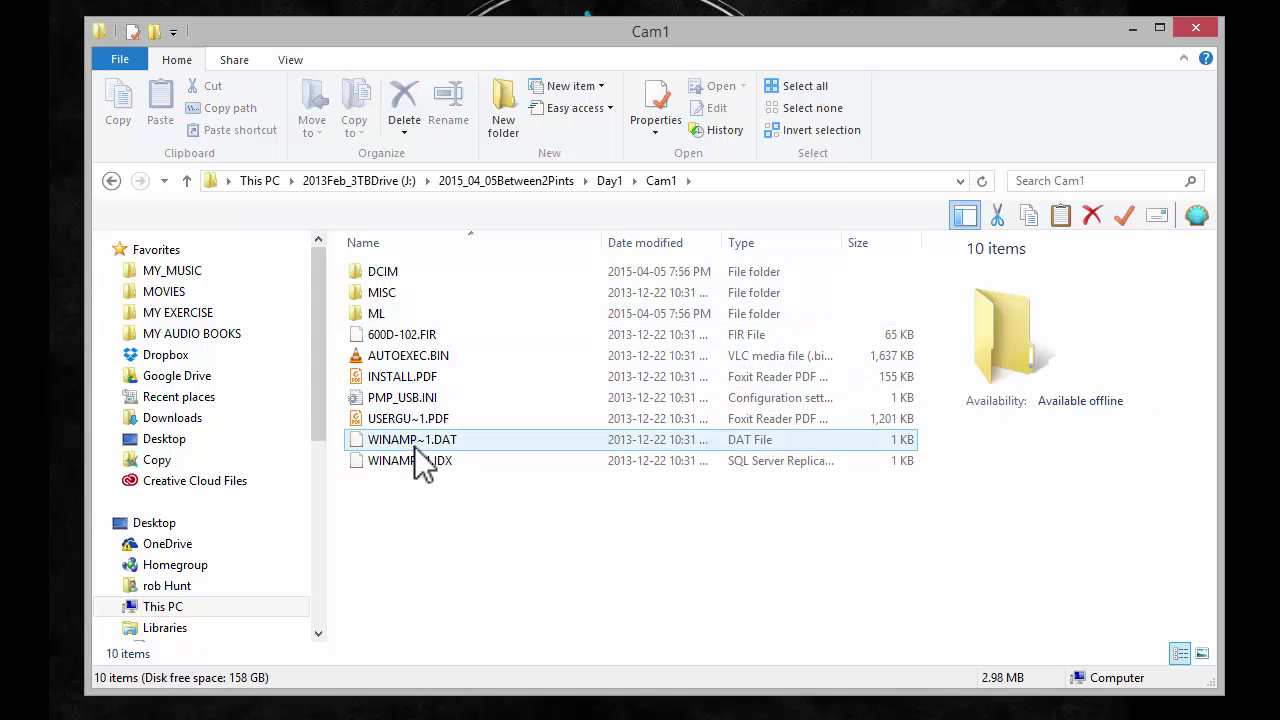
click(609, 181)
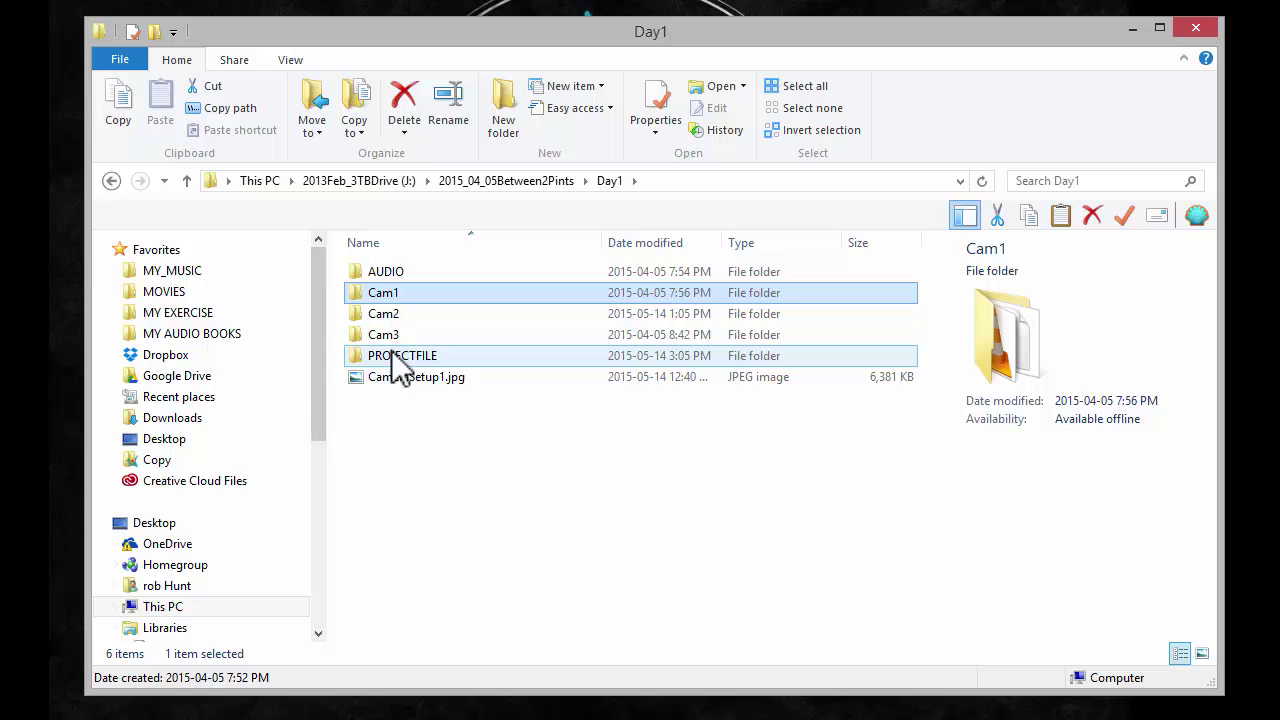
Step: Open the Premiere project 2015_04_05_Bp2_TW.prproj from the PROJECTFILE folder
mouse_move(401, 368)
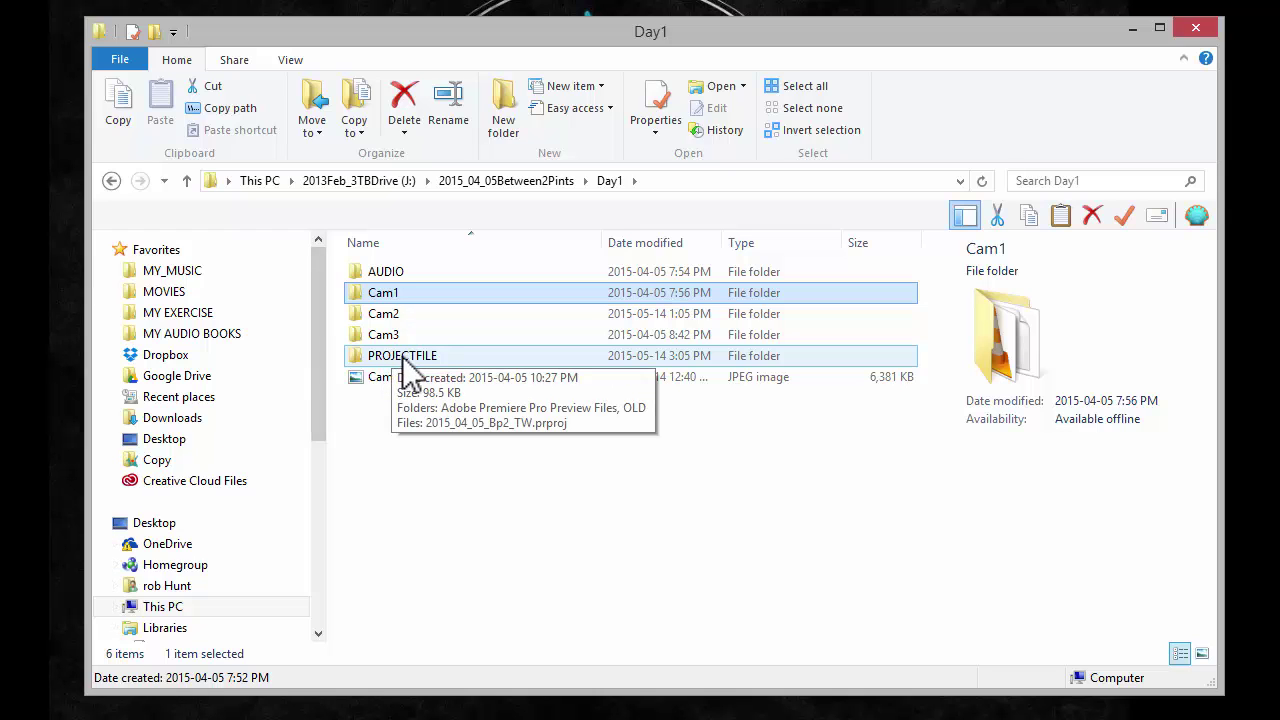
double_click(416, 362)
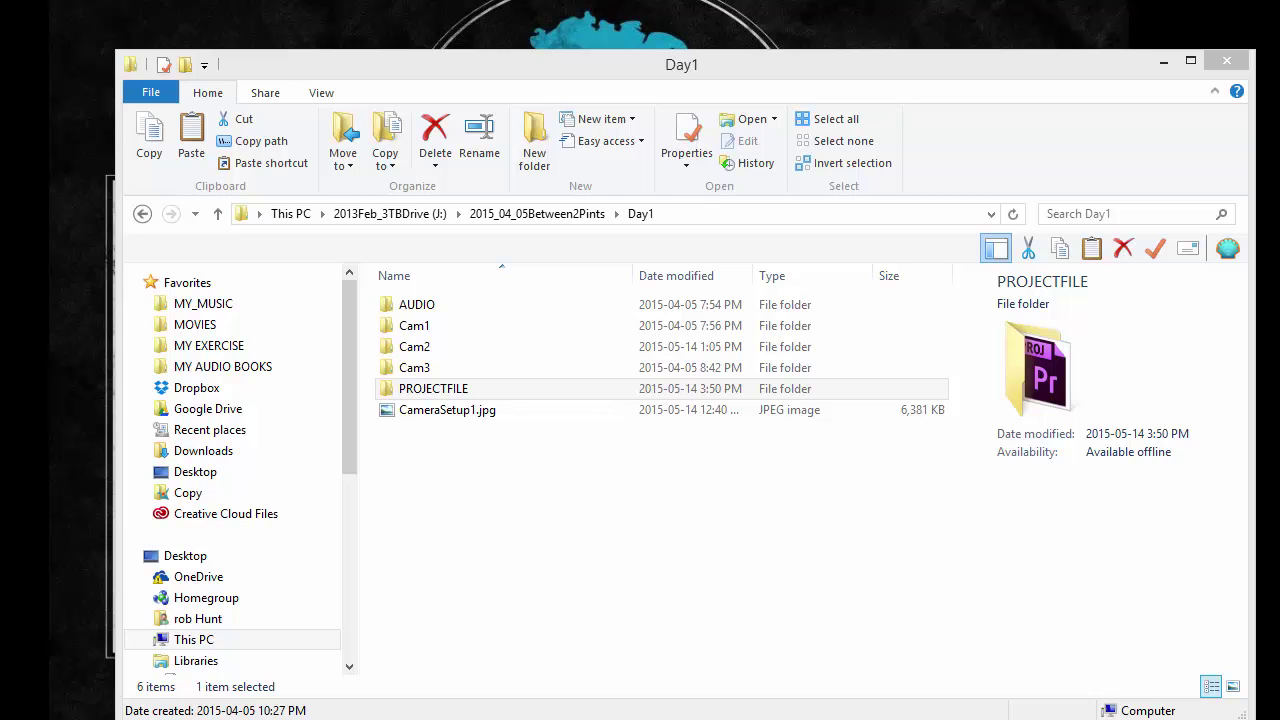
double_click(463, 389)
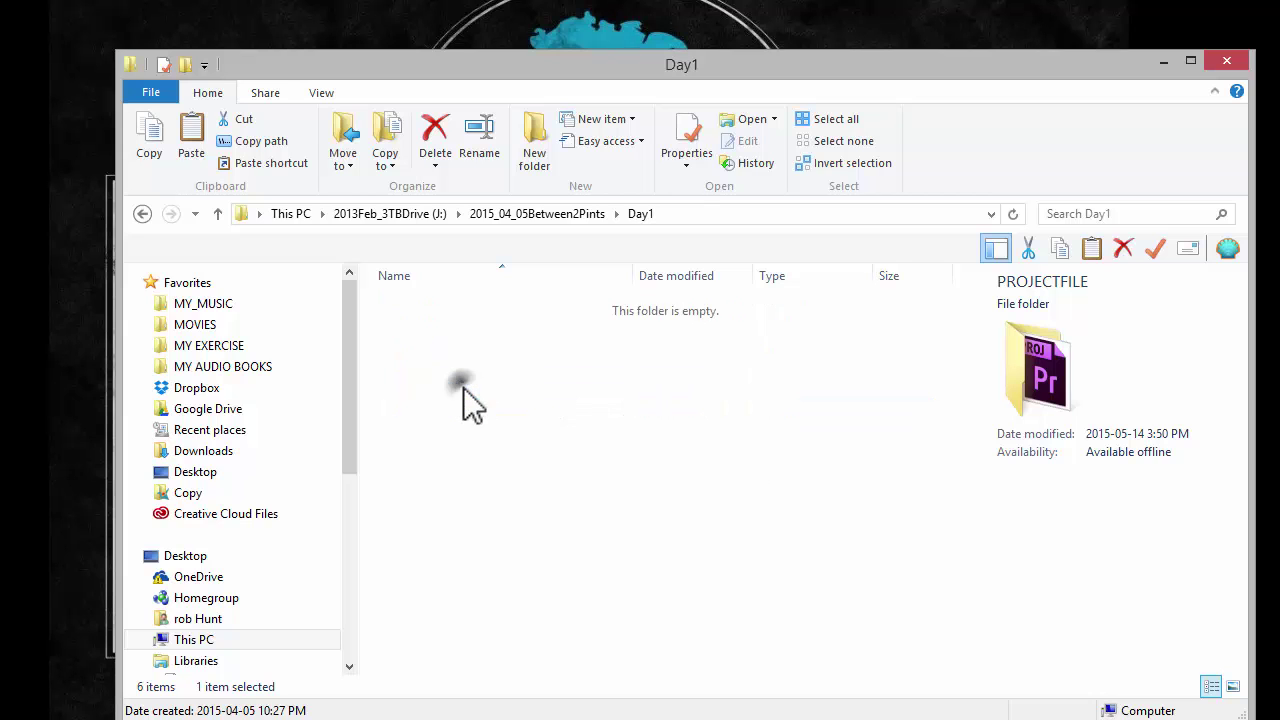
click(462, 351)
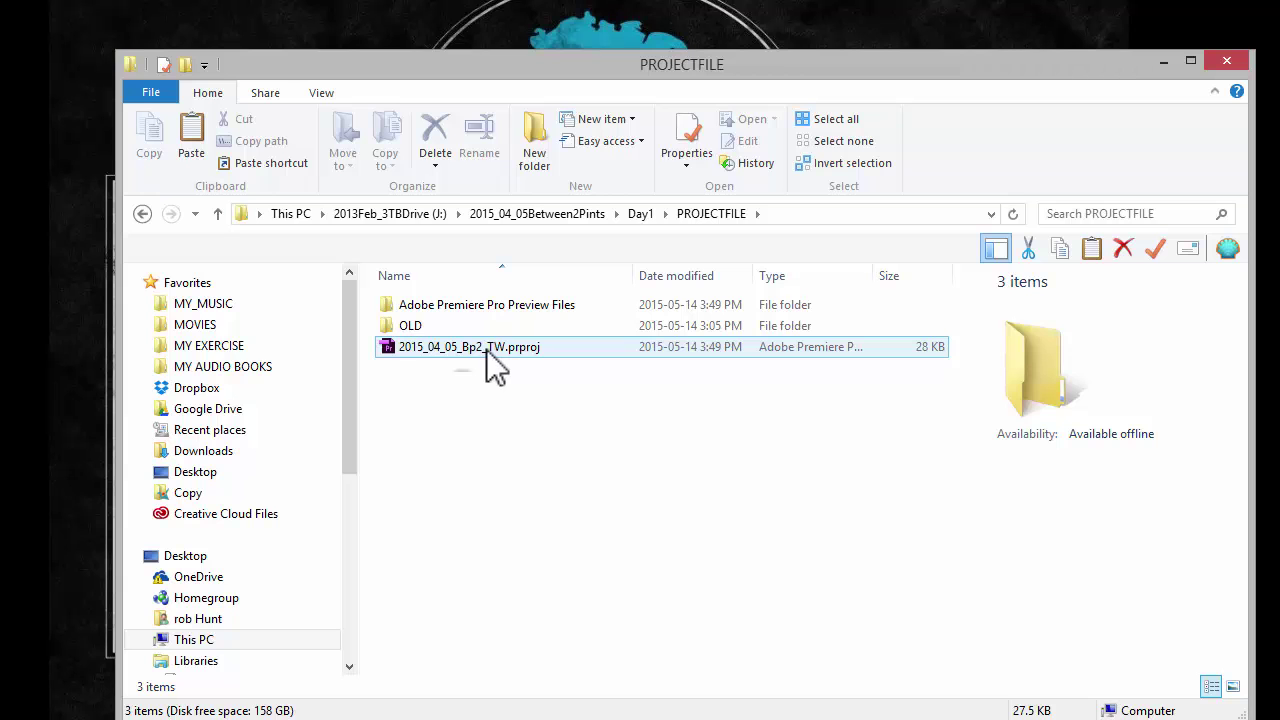
double_click(486, 357)
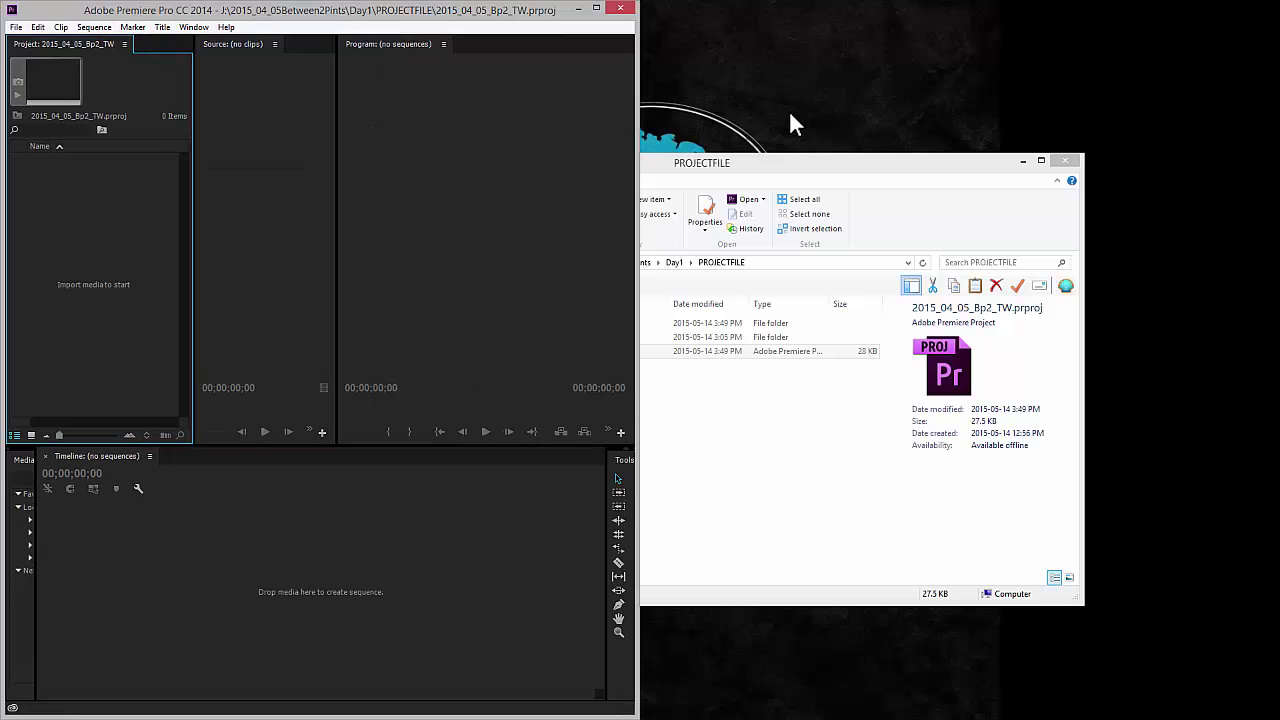
Step: Place the Day1 folder window beside Premiere Pro and import the AUDIO folder into the project
click(674, 262)
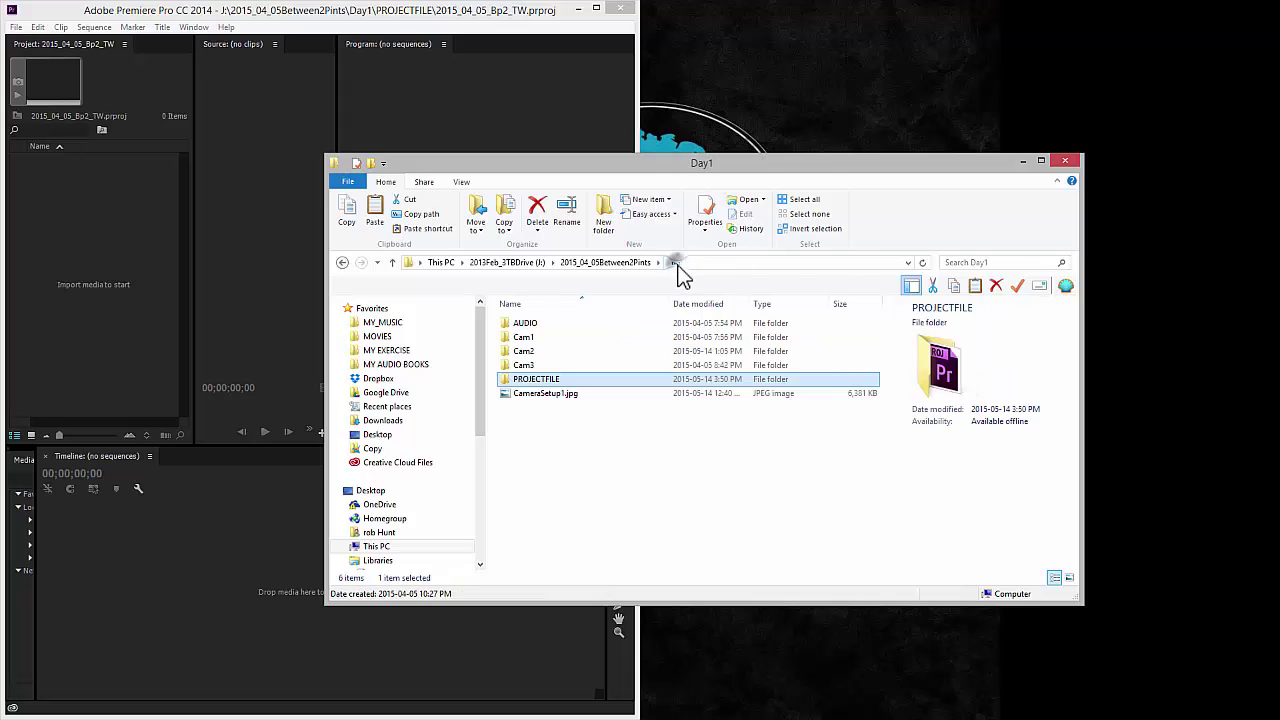
key(super+Right)
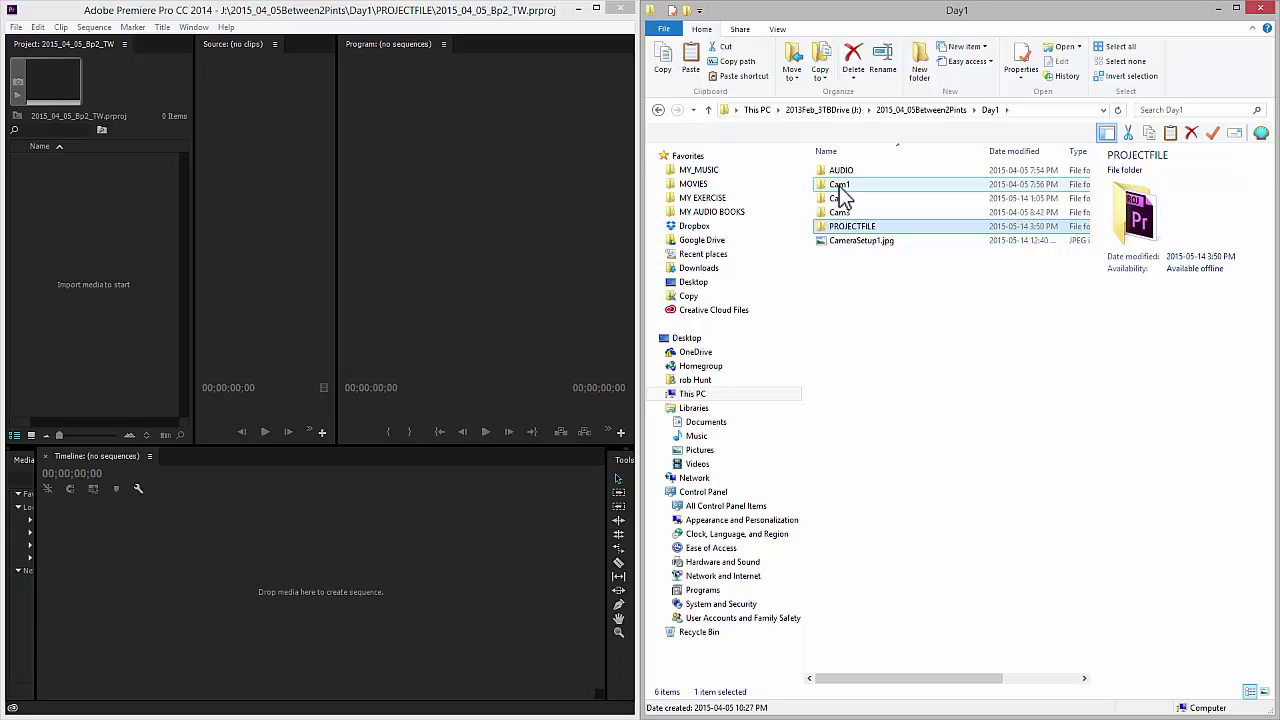
drag(841, 170, 92, 235)
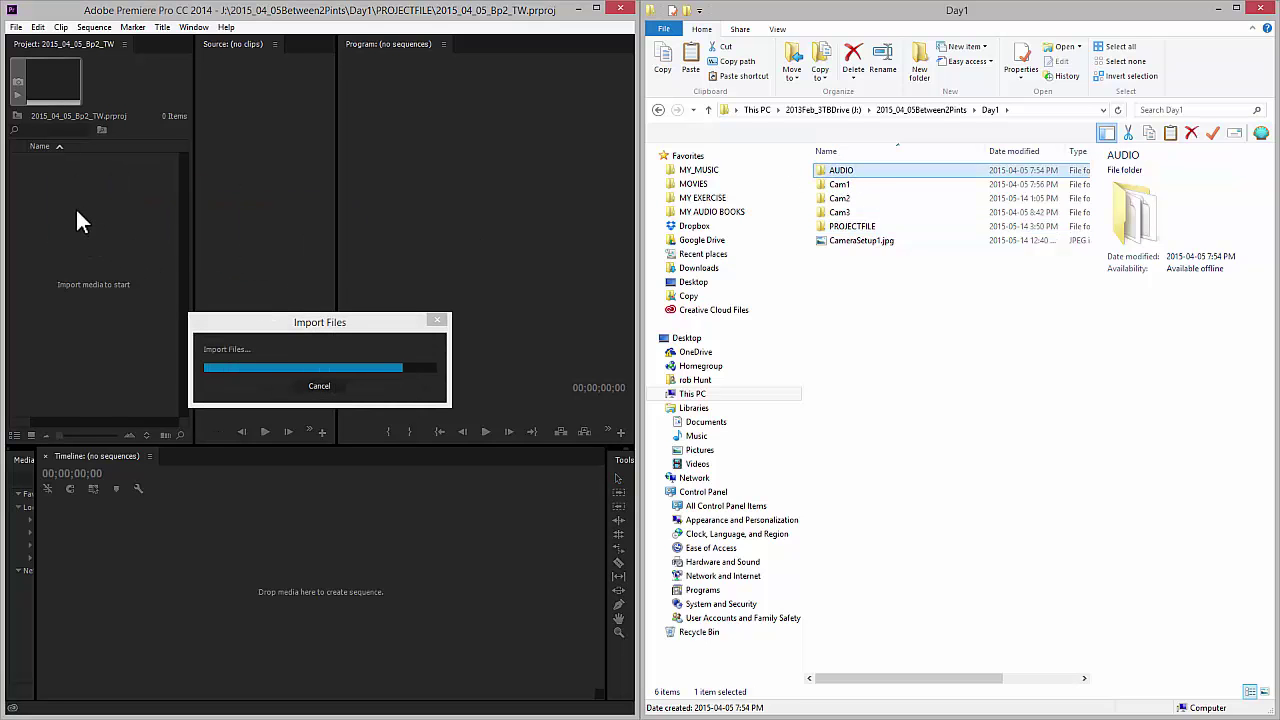
click(319, 438)
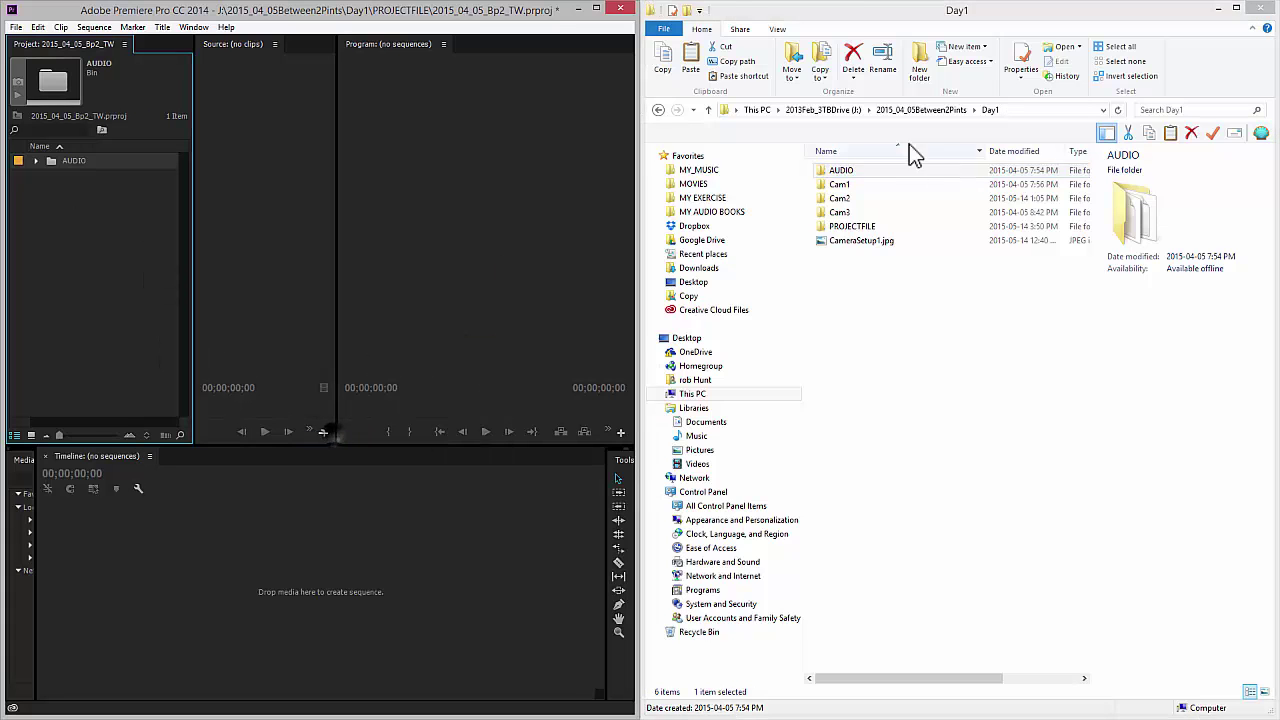
Step: Import the Cam1, Cam2 and Cam3 folders from Day1 into the project as bins
drag(838, 184, 100, 240)
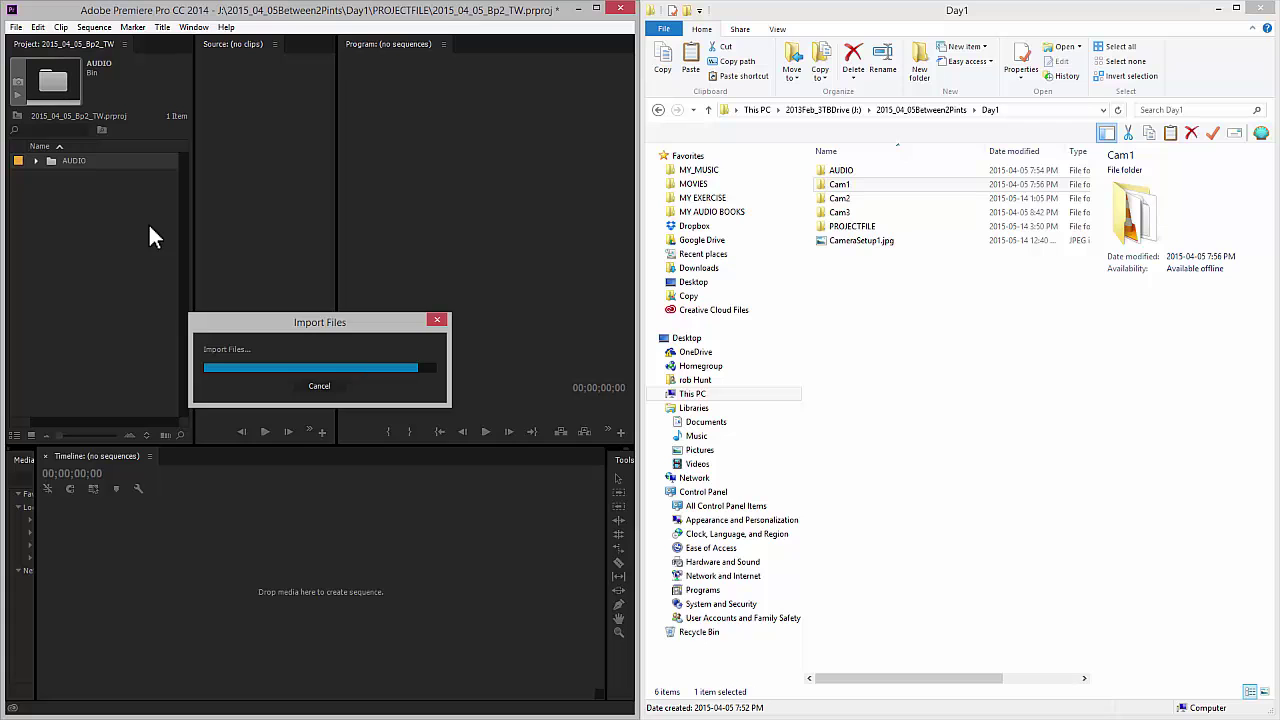
click(319, 438)
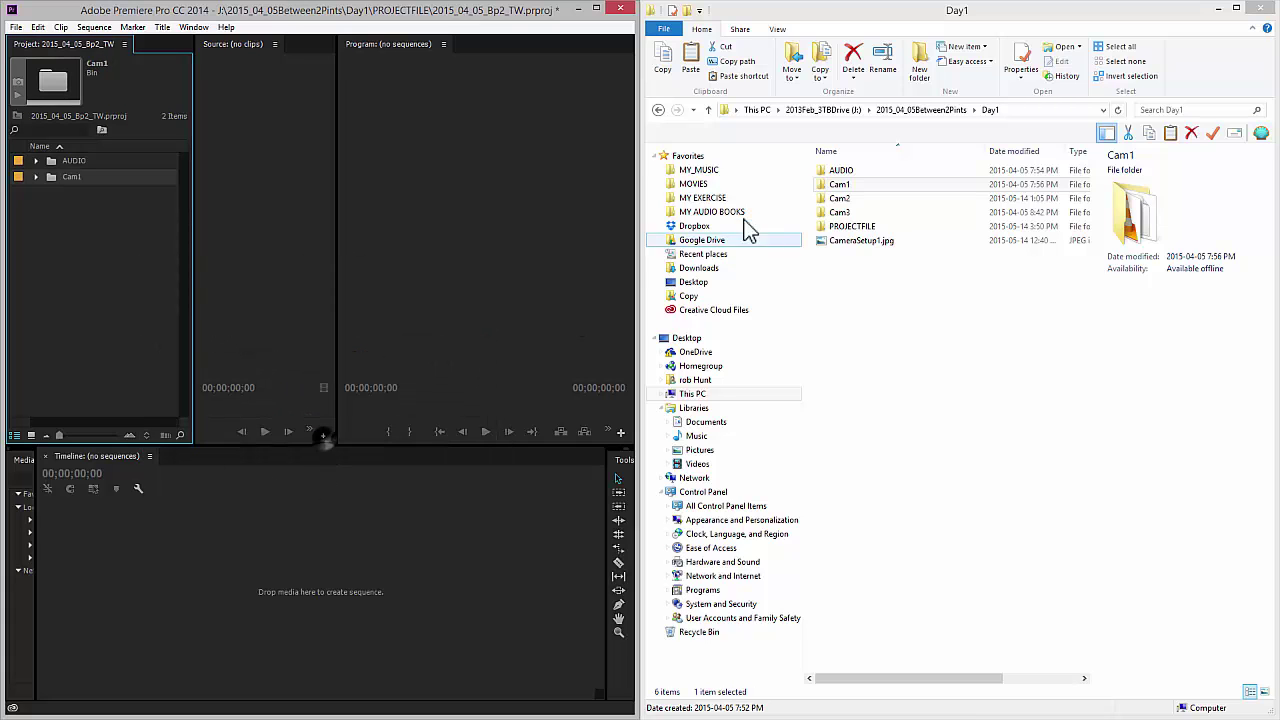
drag(838, 198, 70, 265)
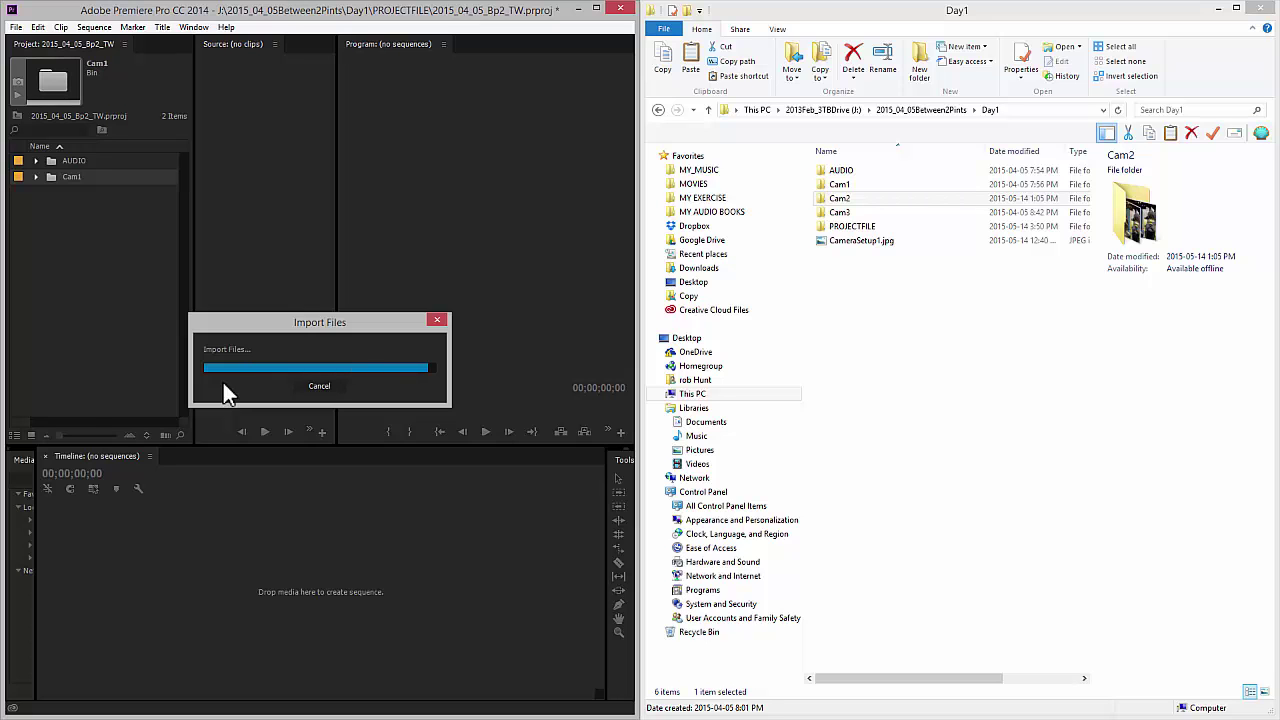
click(316, 438)
drag(840, 212, 93, 267)
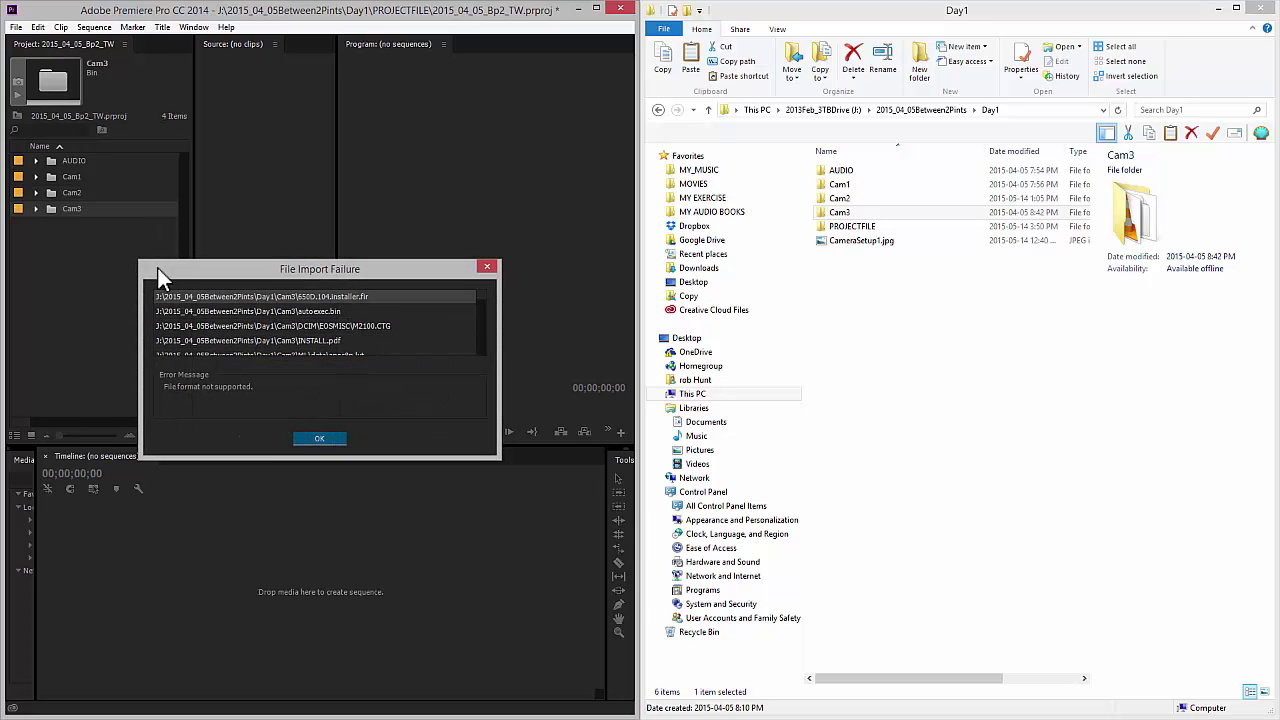
click(302, 443)
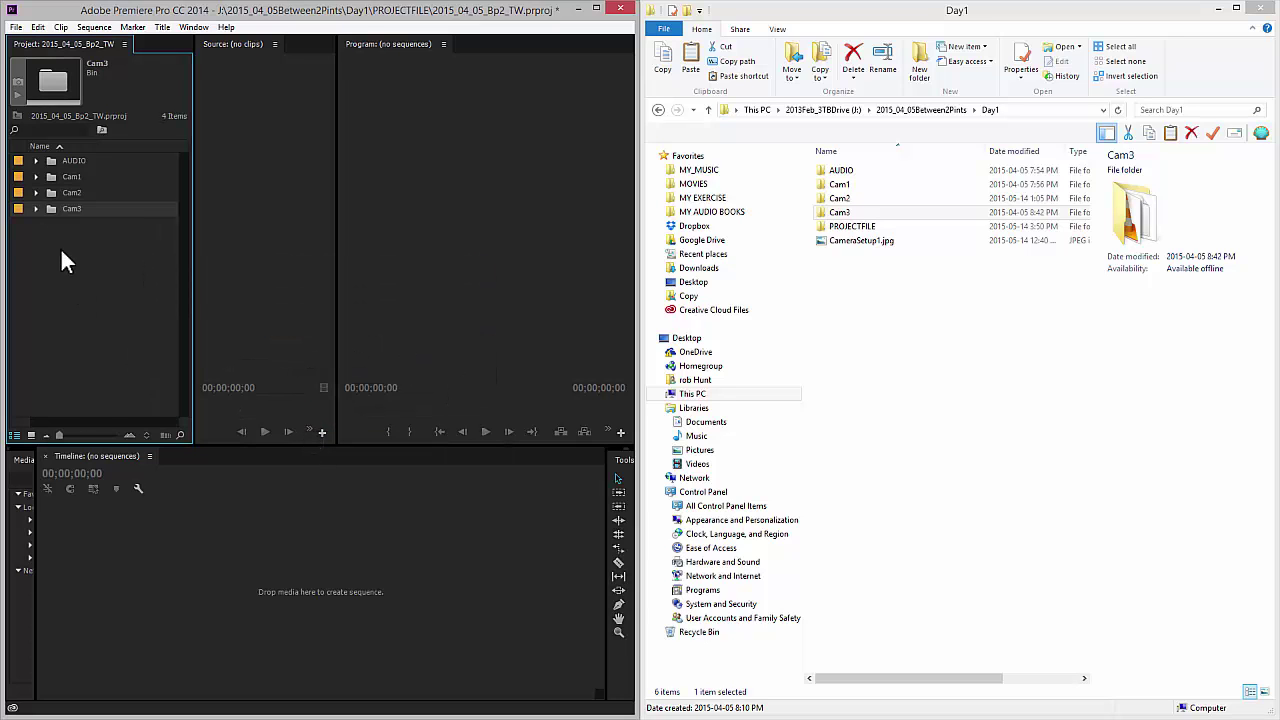
Step: Widen the project panel and create a new top-level bin named Timlines
click(80, 277)
drag(194, 385, 315, 412)
click(264, 435)
text(Timlines)
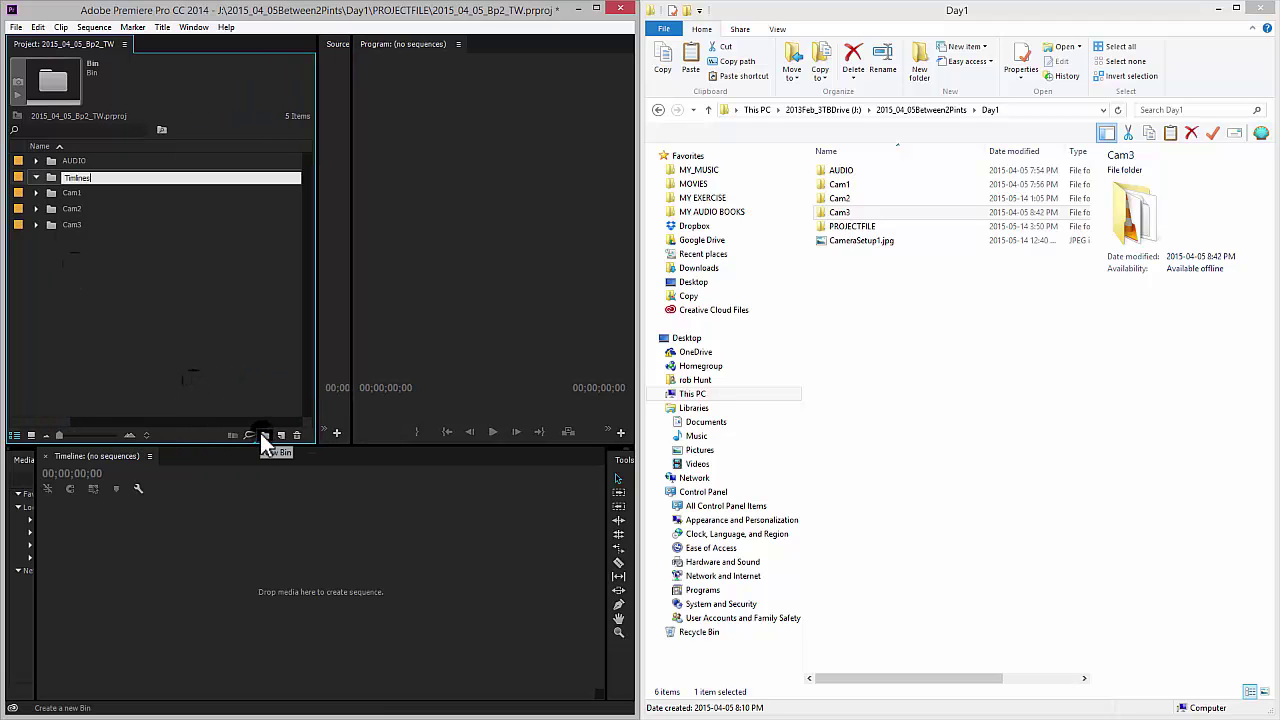
key(Tab)
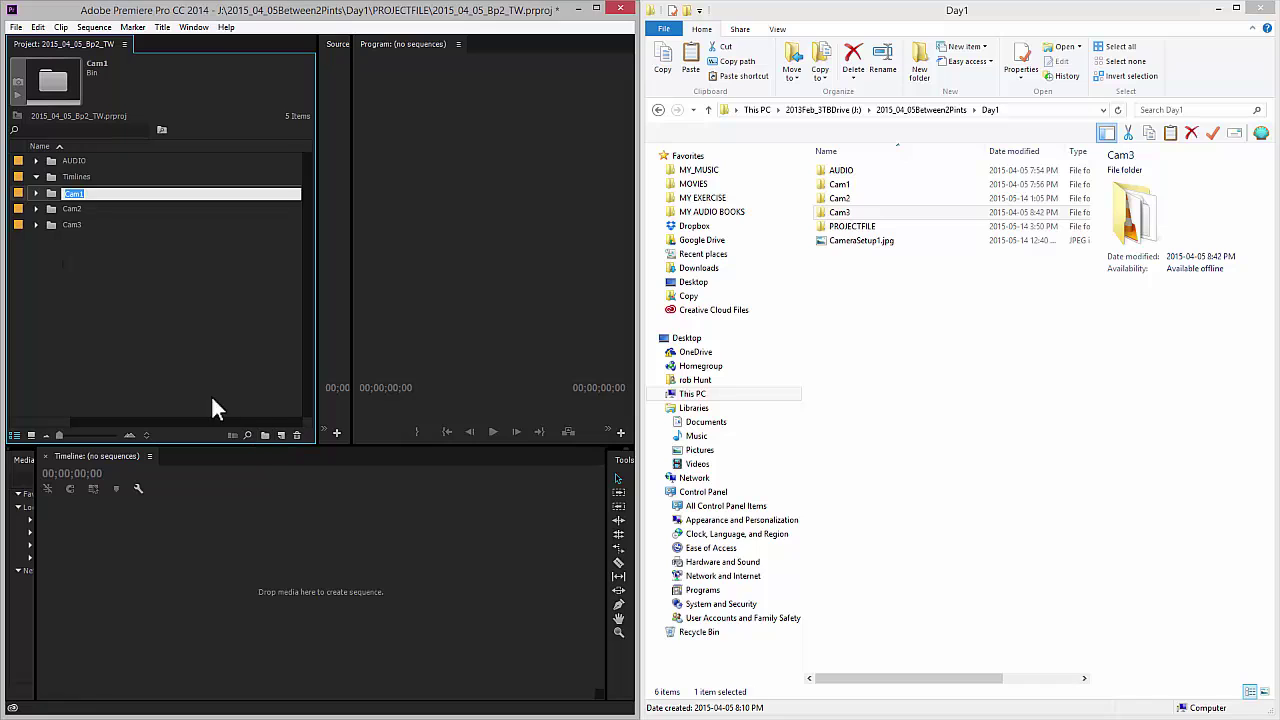
click(36, 176)
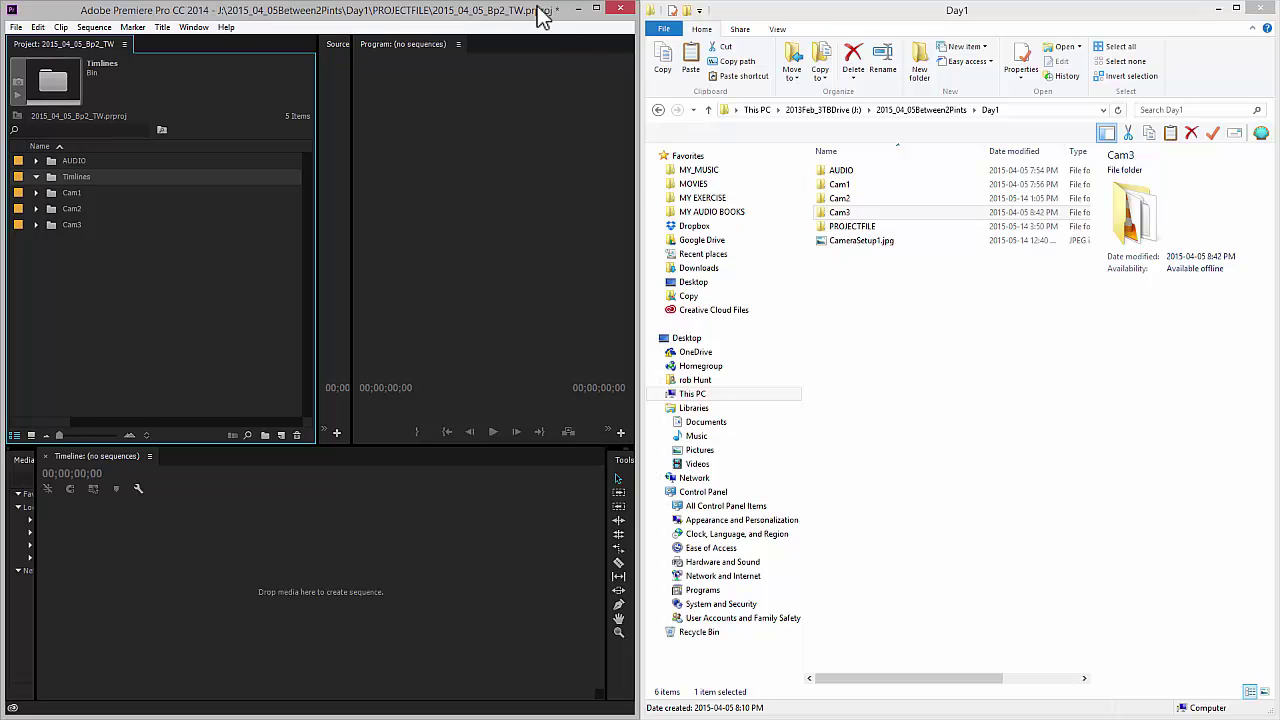
Step: Enlarge the Premiere Pro window and create a sequence matching the MVI_9557.MOV clip in the Cam1 bin
drag(543, 12, 829, 15)
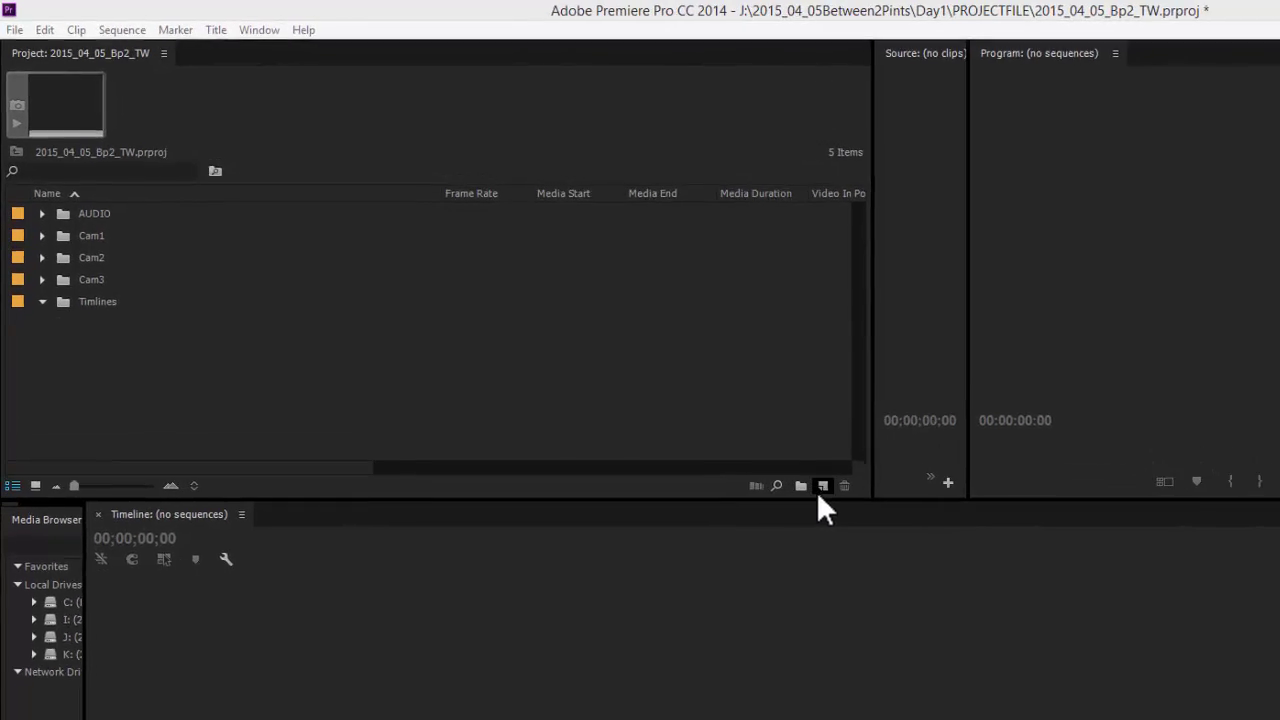
click(898, 529)
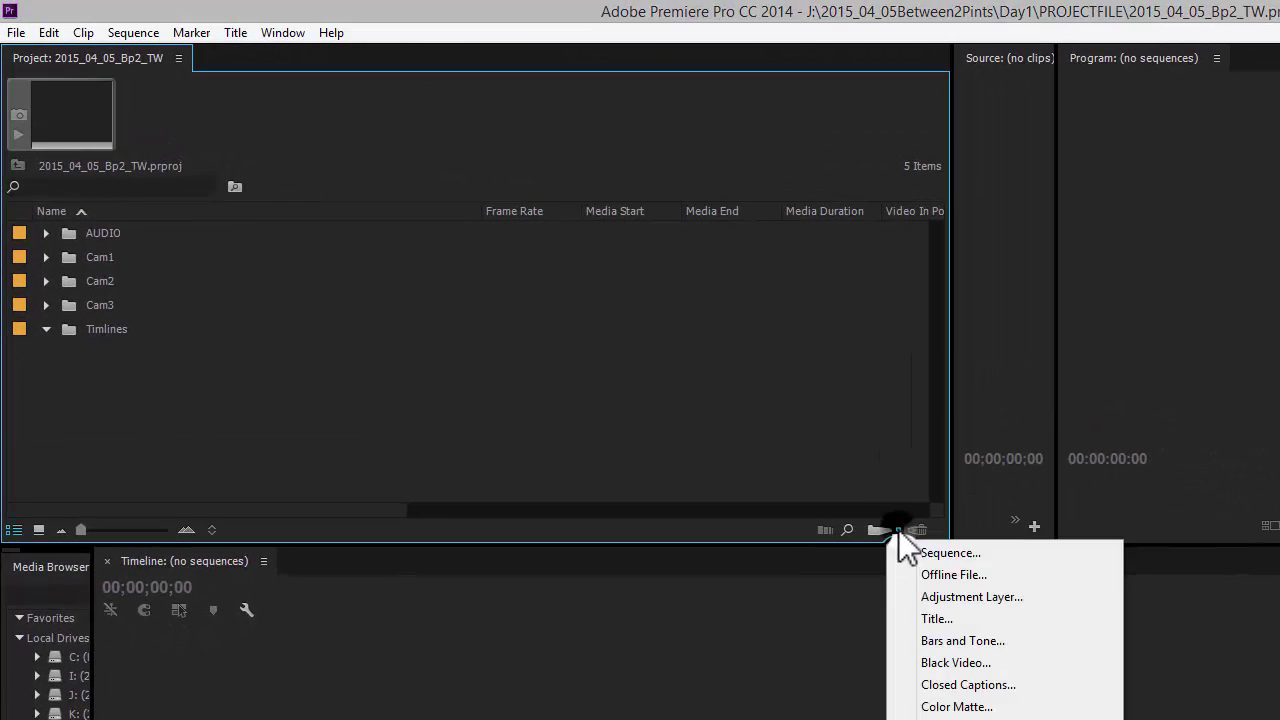
click(936, 553)
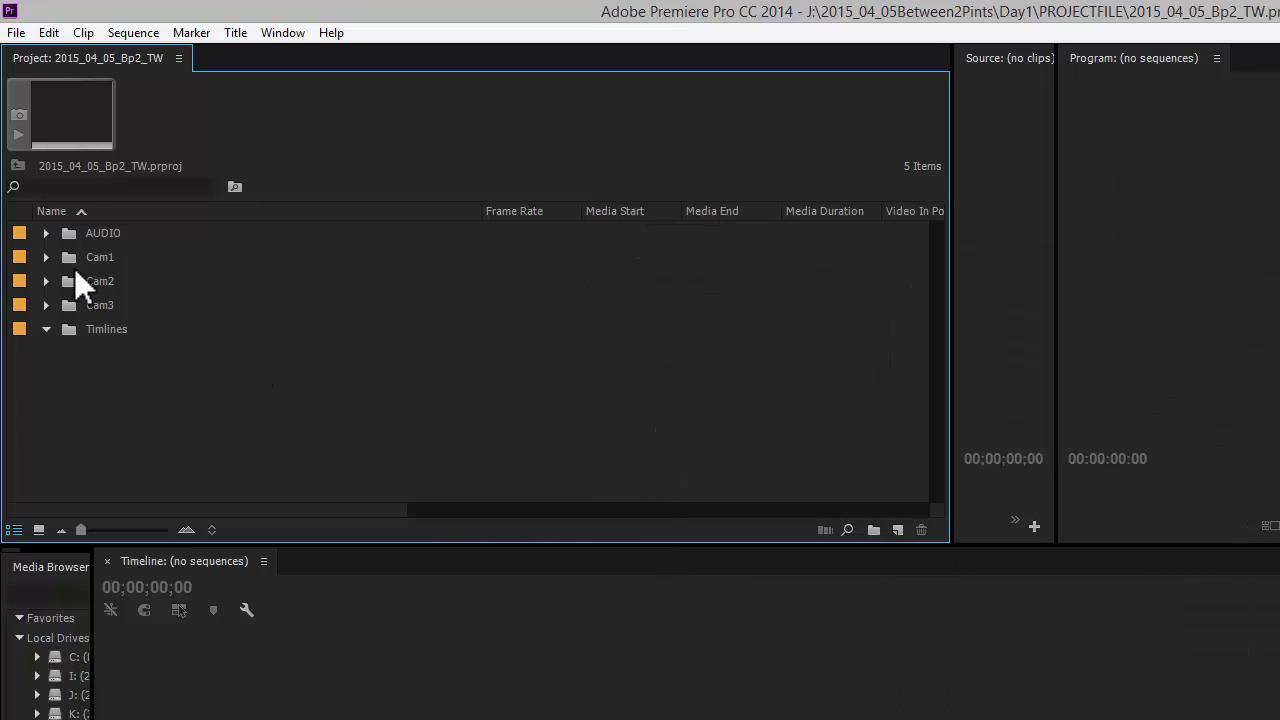
click(47, 257)
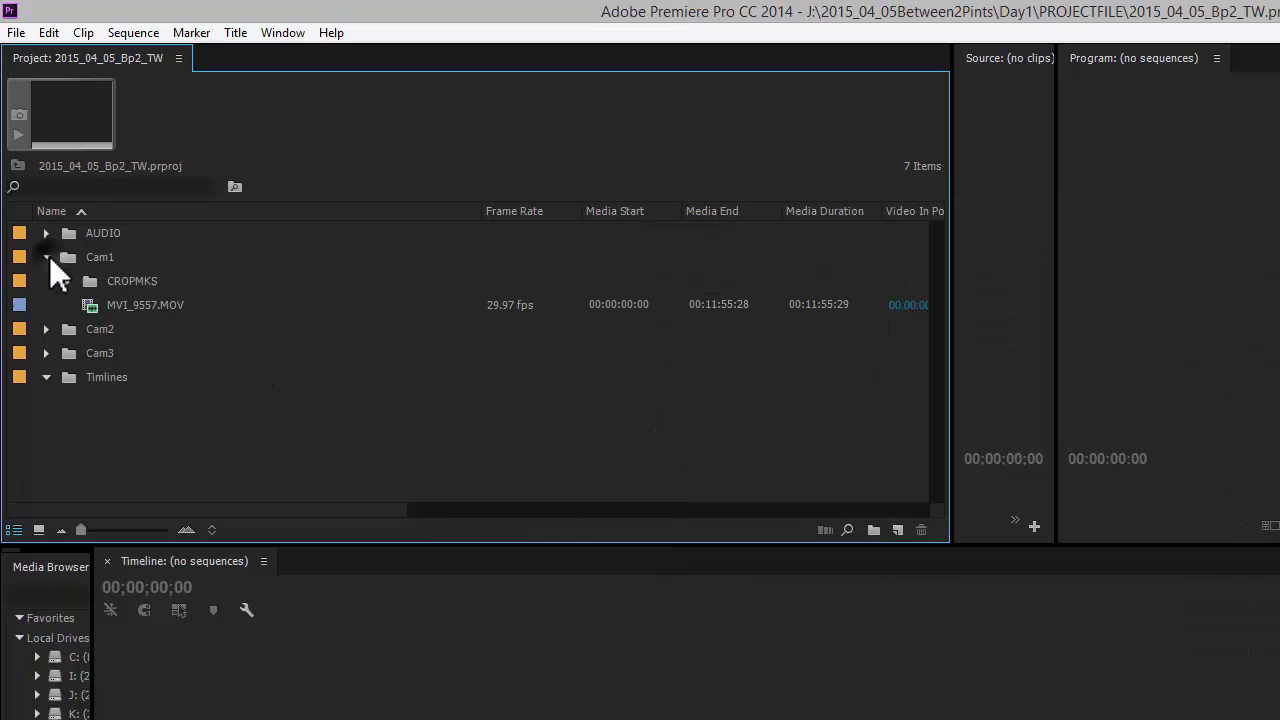
click(94, 302)
drag(94, 301, 898, 529)
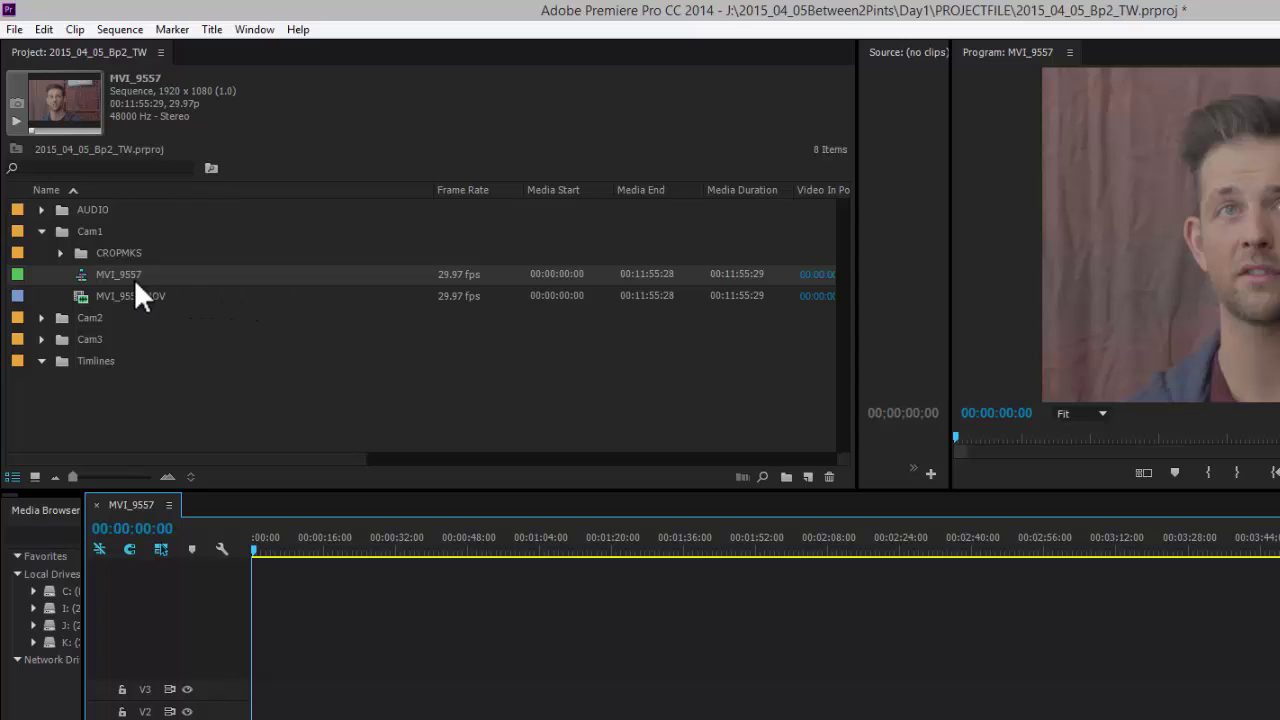
Step: Rename the new sequence in the Cam1 bin as Sync and move it into the Timlines bin
click(129, 269)
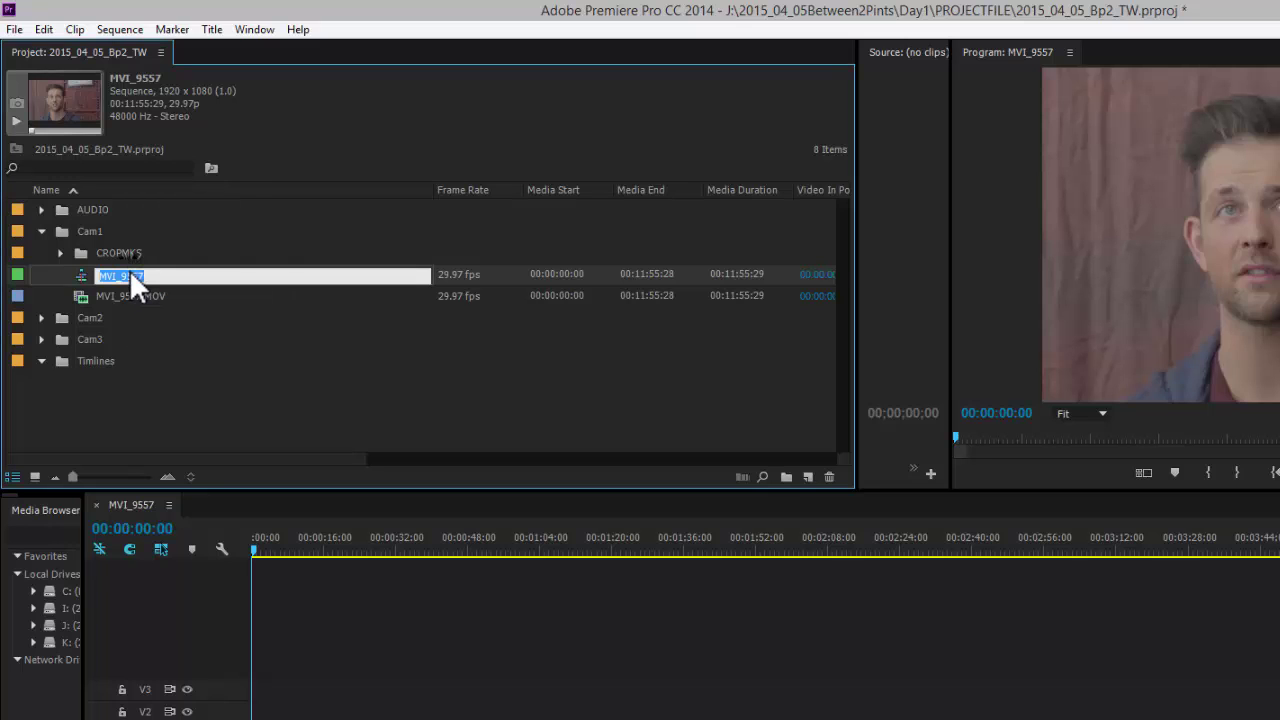
key(Return)
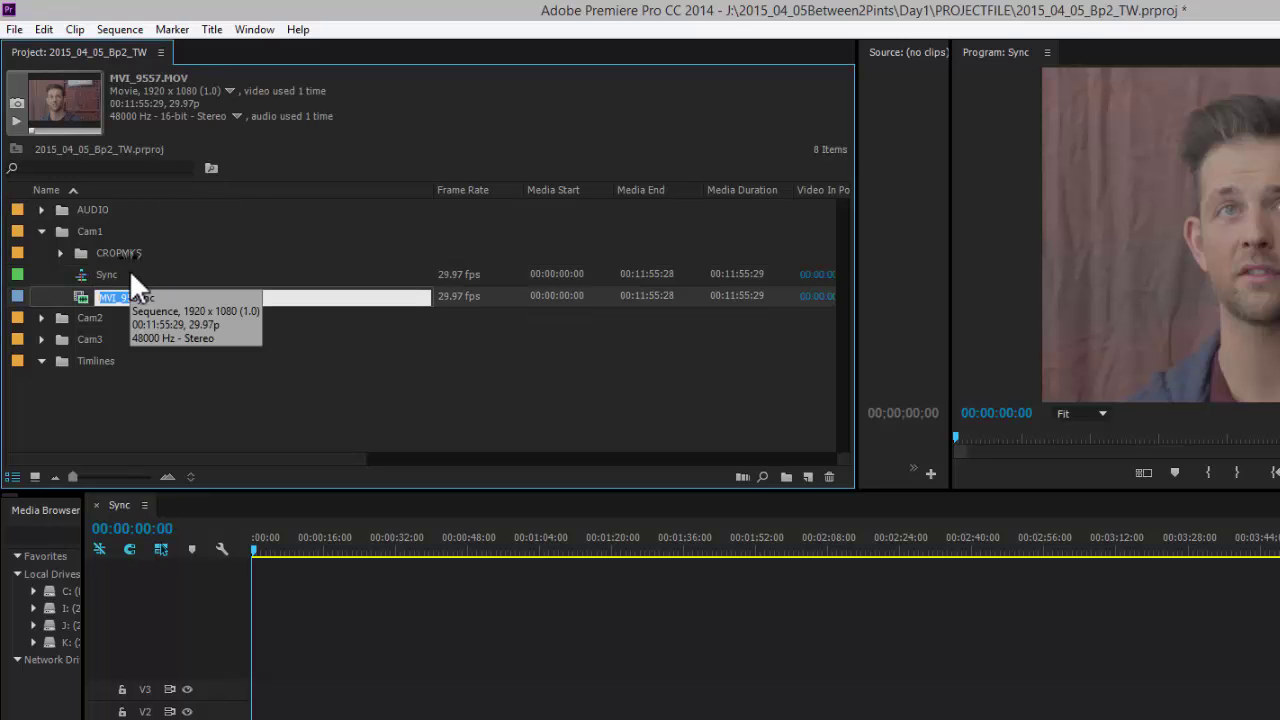
click(85, 272)
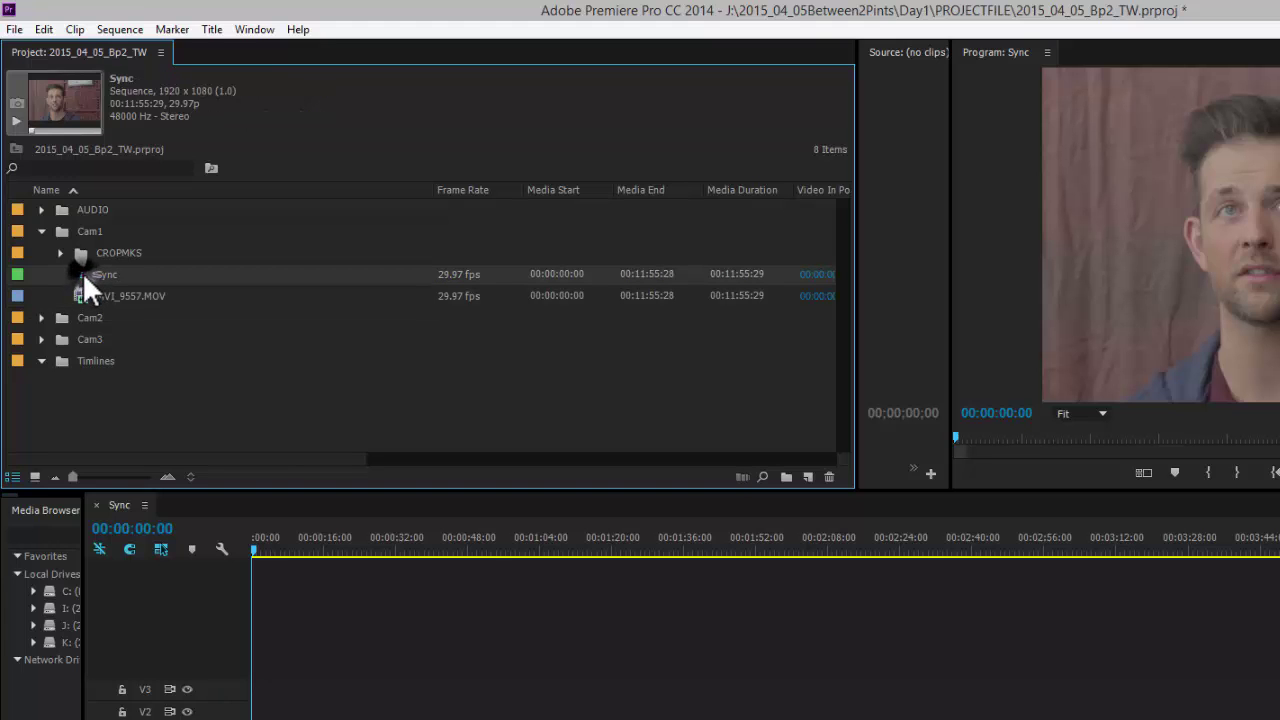
drag(83, 272, 88, 362)
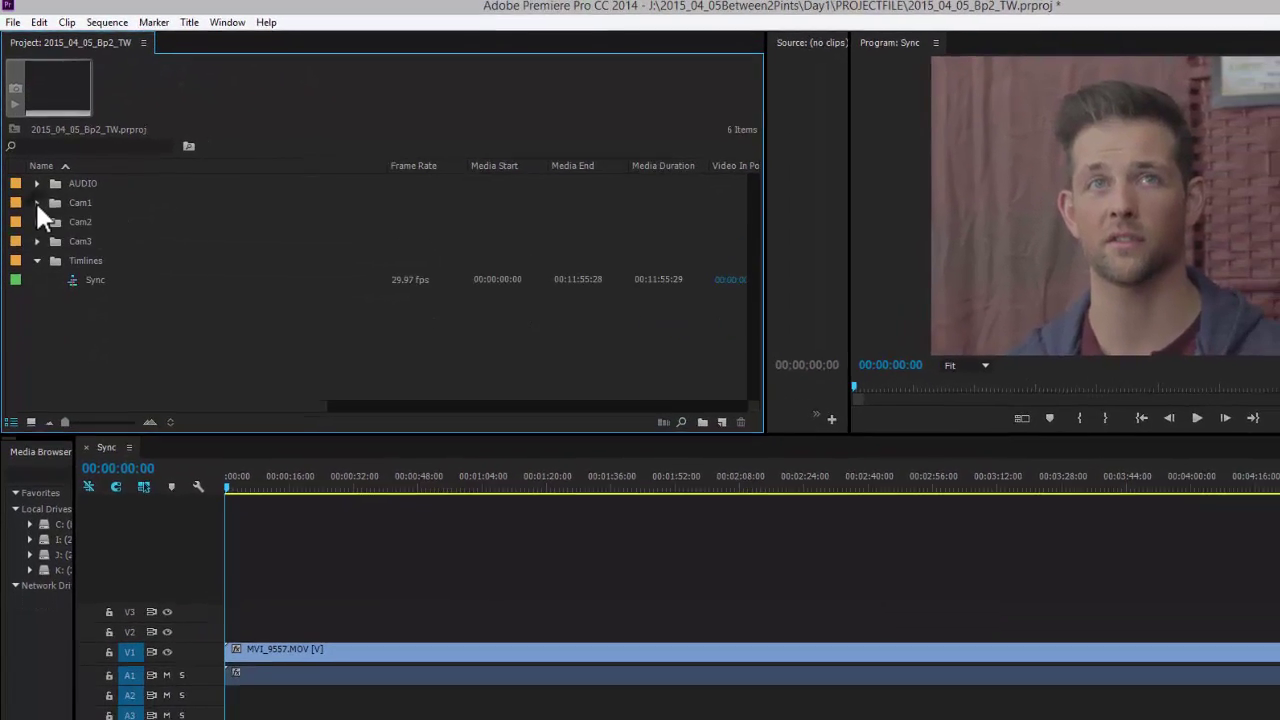
click(39, 213)
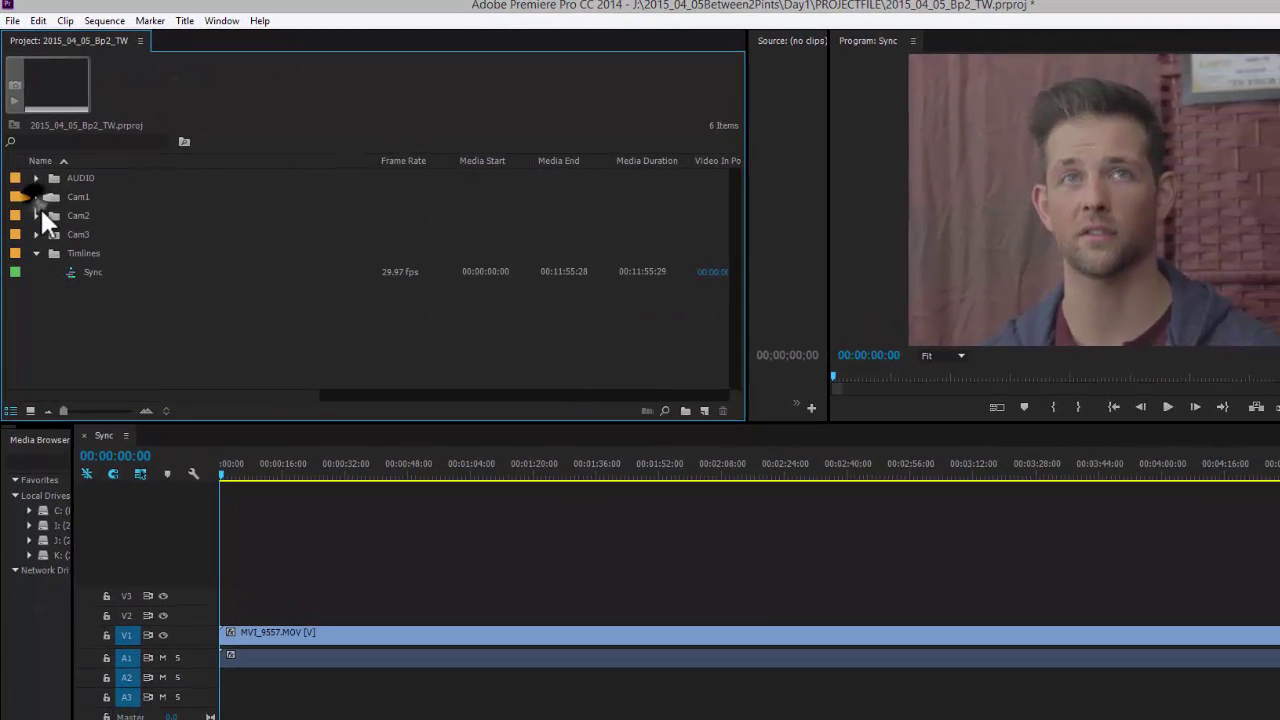
Step: Add MVI_9961.MOV from the Cam2 bin to track V2 at the start of the Sync sequence, above MVI_9557.MOV
click(325, 516)
key(minus)
key(minus)
key(minus)
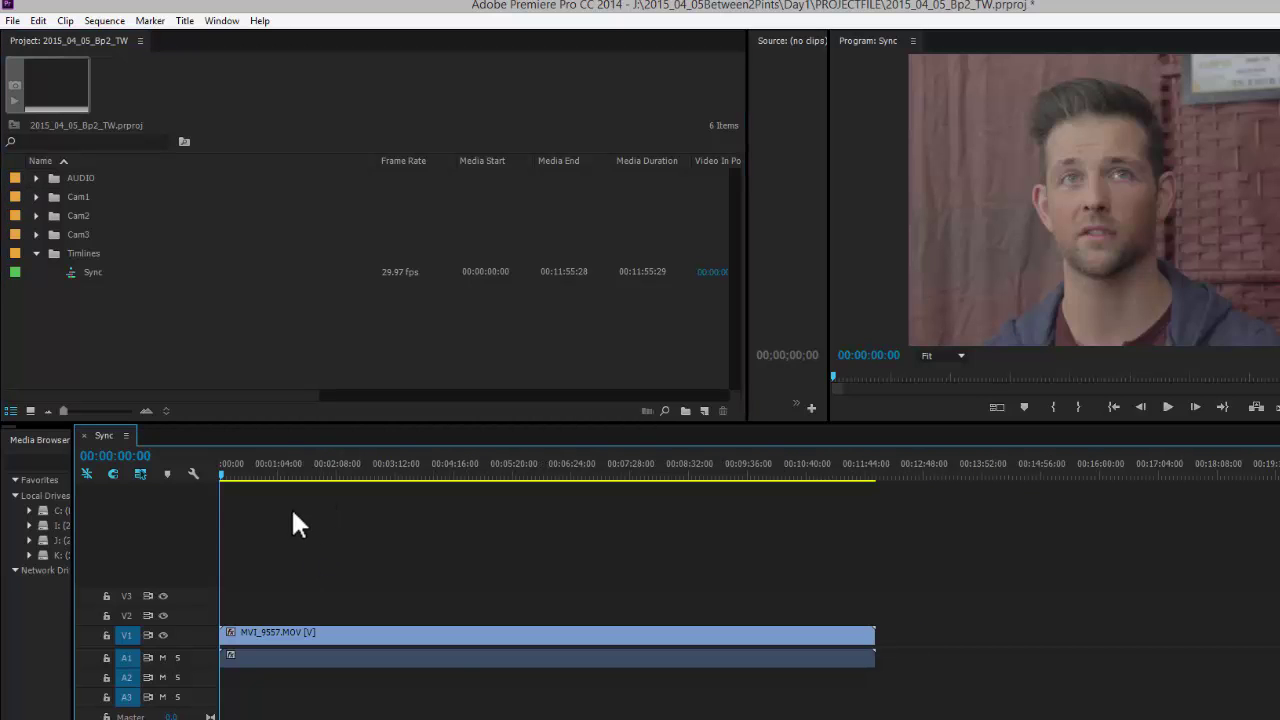
click(36, 215)
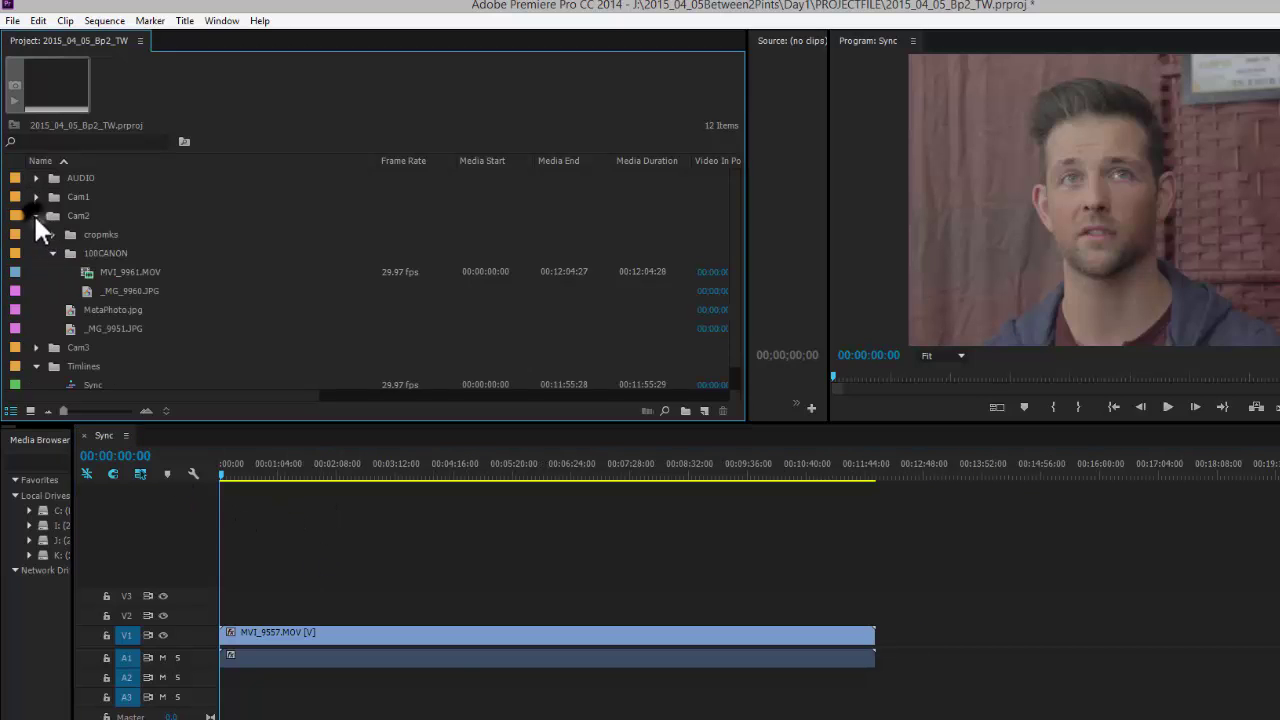
drag(90, 275, 228, 616)
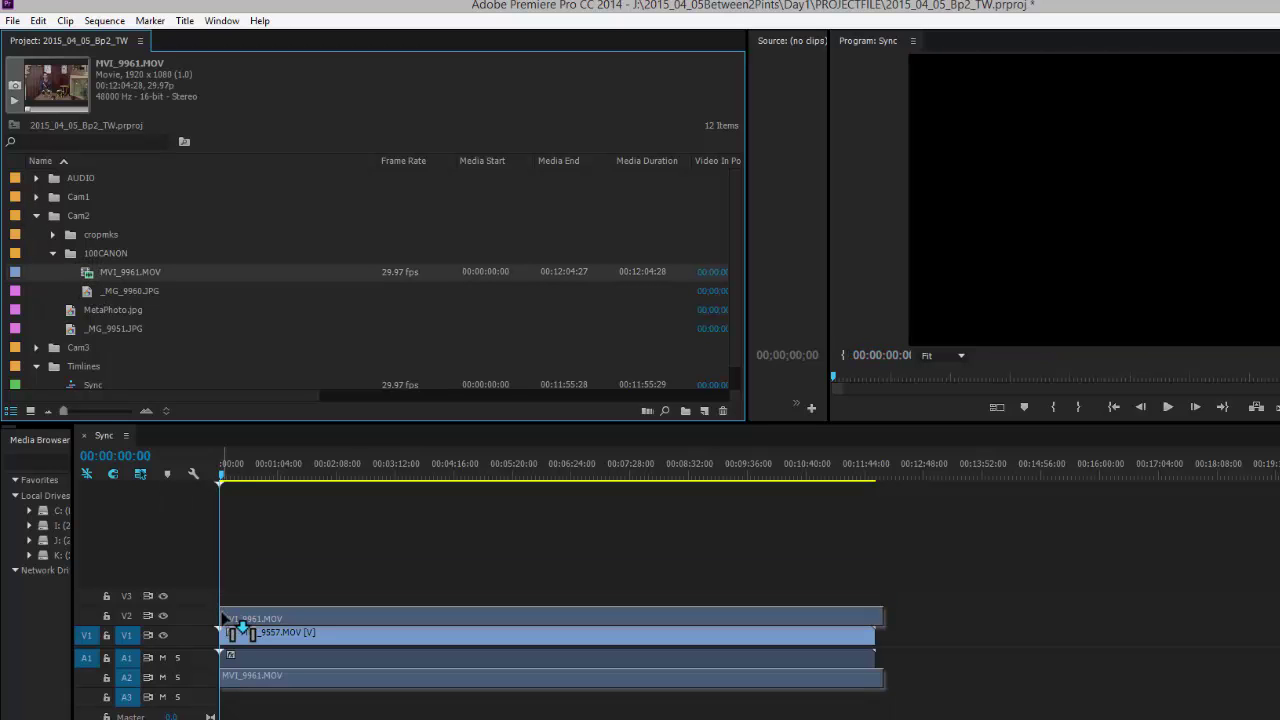
click(37, 215)
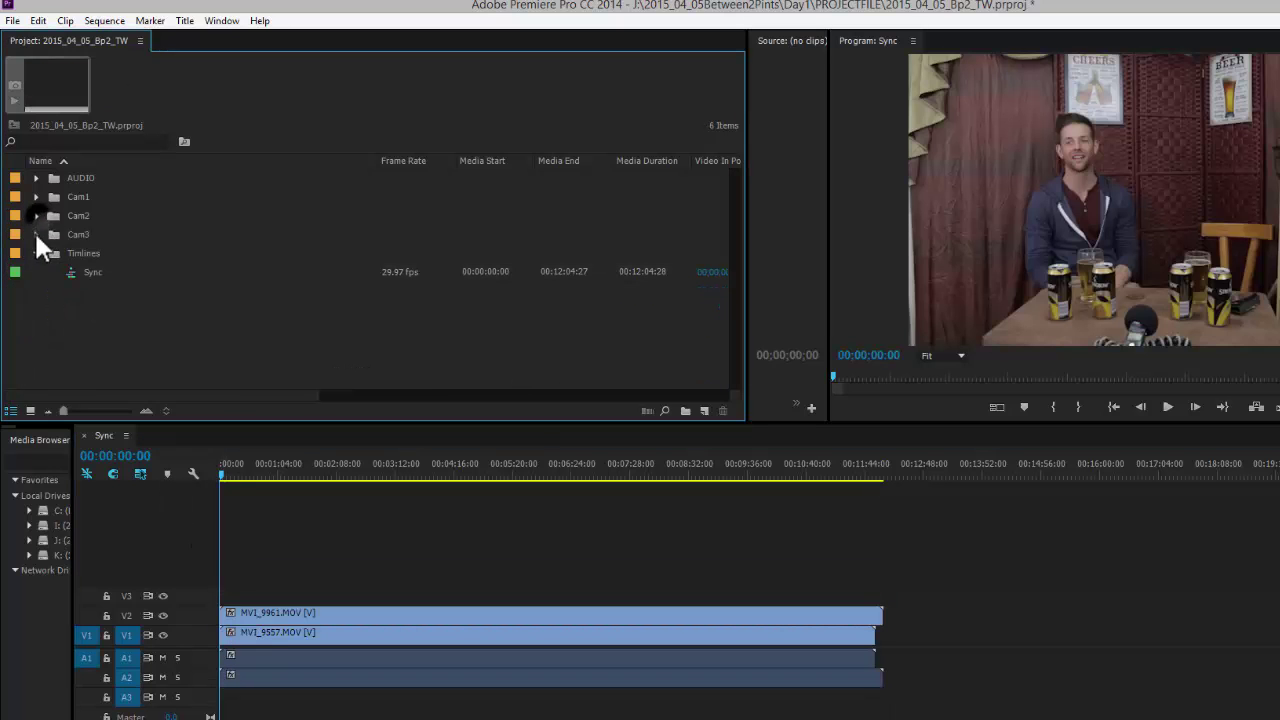
Step: Add MVI_6493.MOV from the Cam3 bin to the Sync sequence and rearrange so it occupies V2/A2 and MVI_9961.MOV occupies V3/A3
click(36, 234)
drag(86, 272, 256, 576)
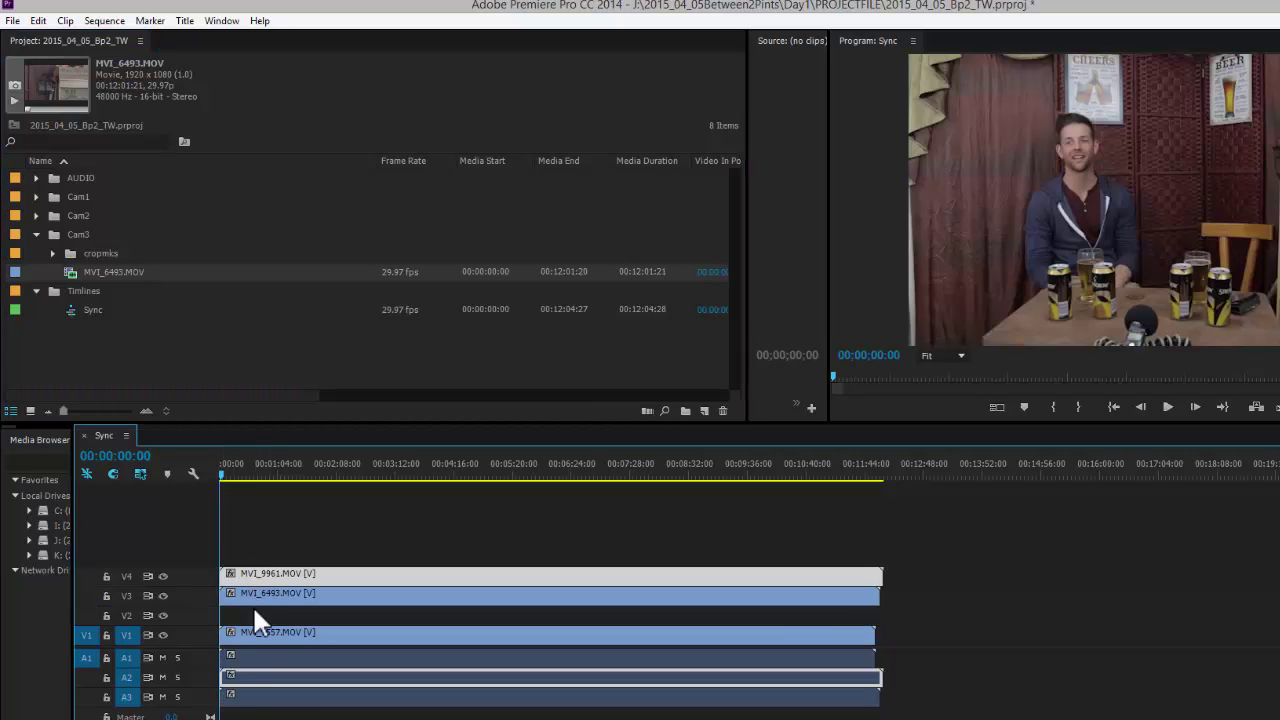
drag(254, 678, 265, 717)
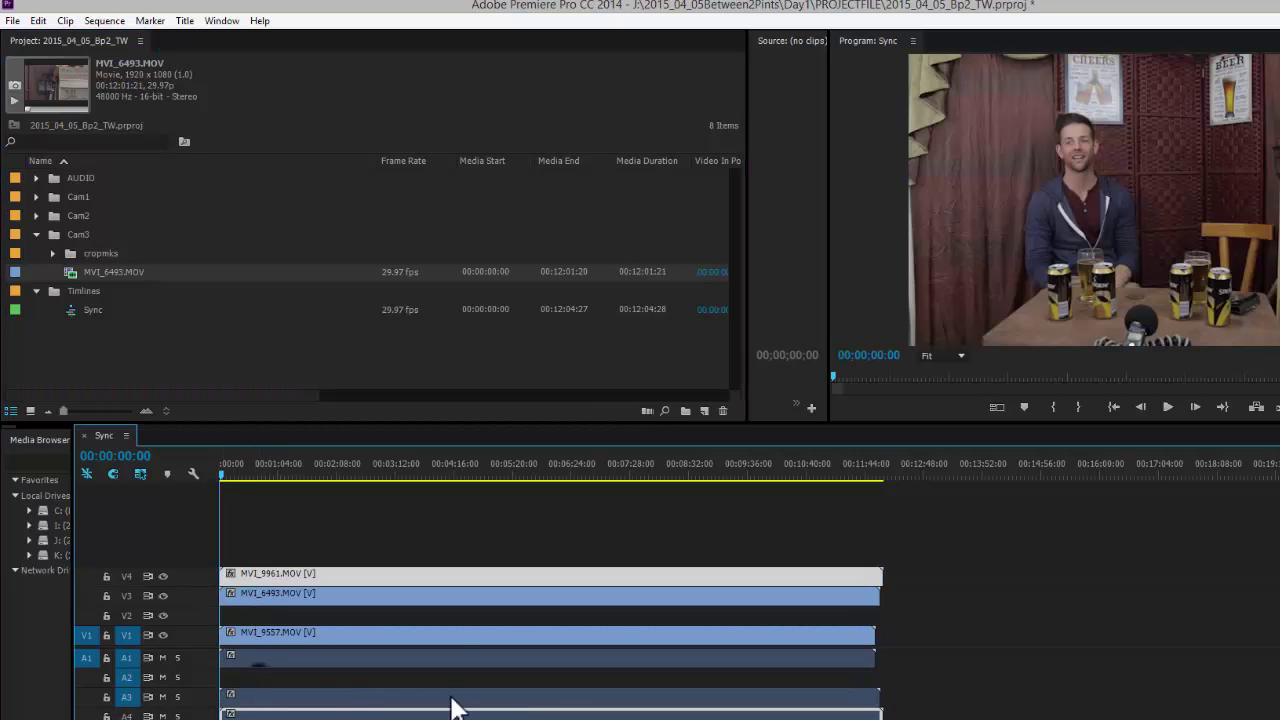
drag(986, 696, 795, 627)
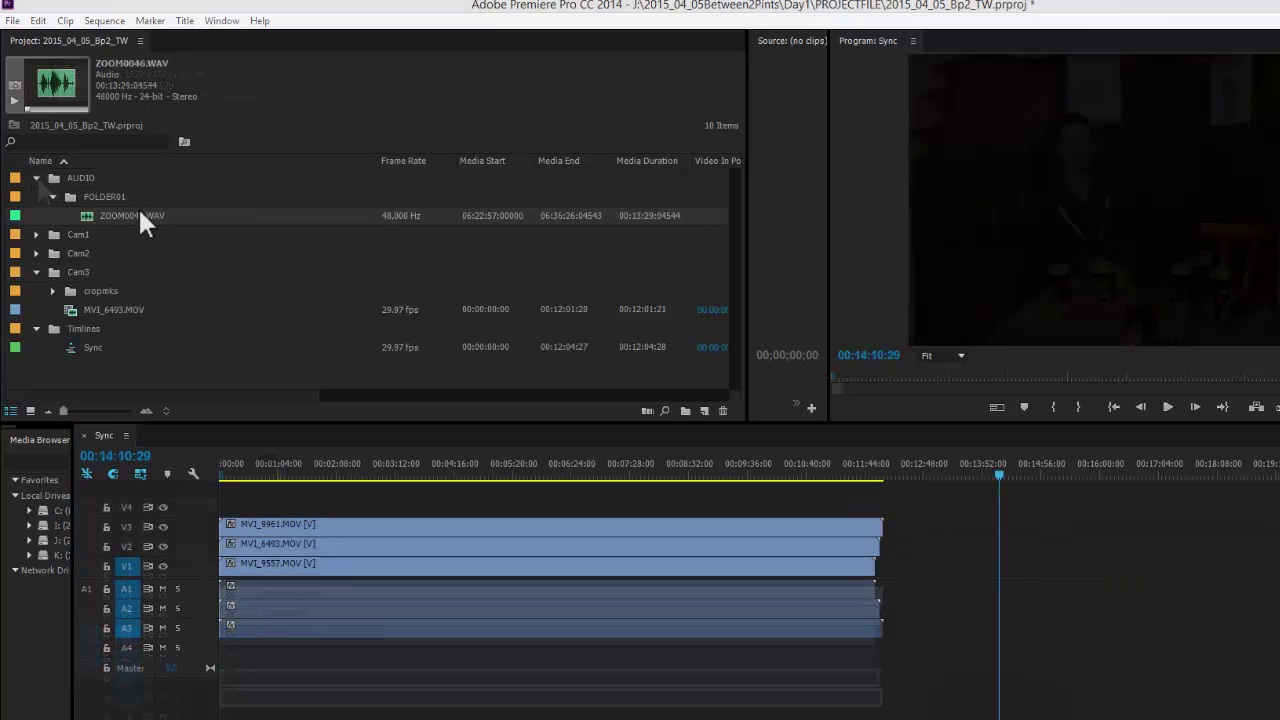
Step: Place ZOOM0046.WAV on track A4 below the camera audio and shift all clips to start at about 00:03:12:00
drag(141, 214, 260, 650)
drag(274, 566, 466, 528)
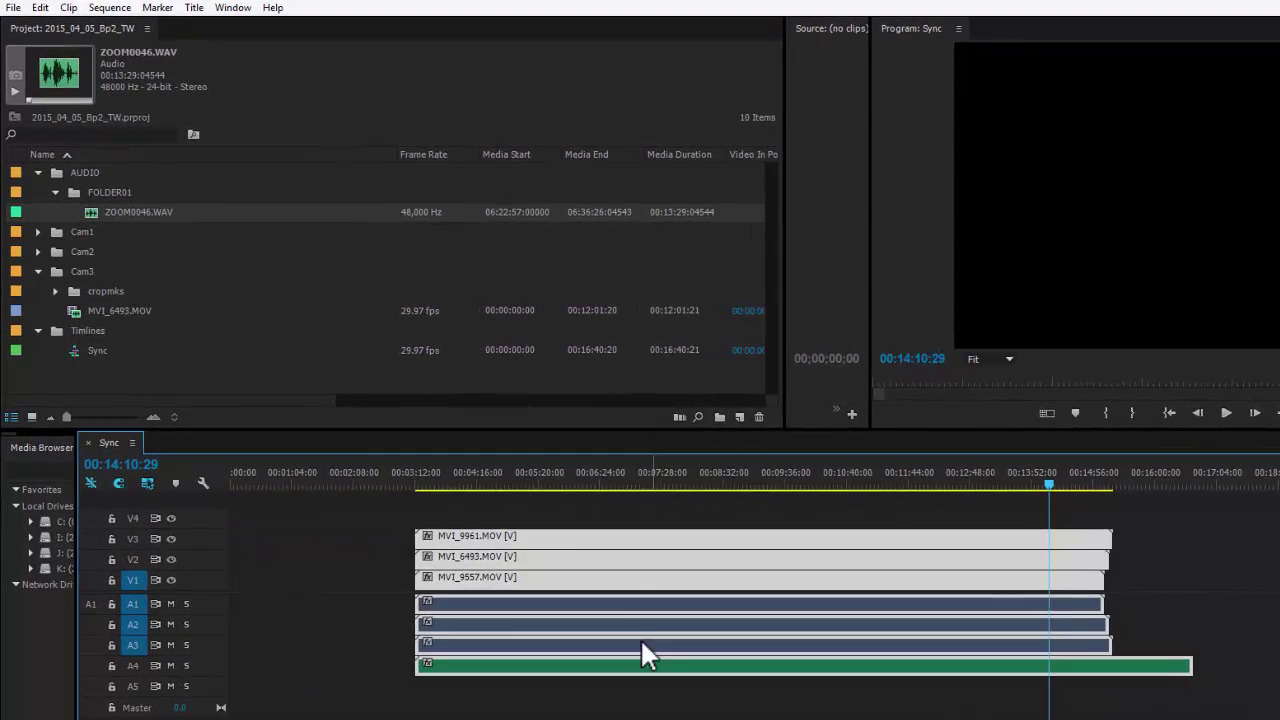
click(589, 693)
Step: Set the label colour of MVI_9557.MOV to Mango and of MVI_6493.MOV to Rose in the timeline
right_click(601, 597)
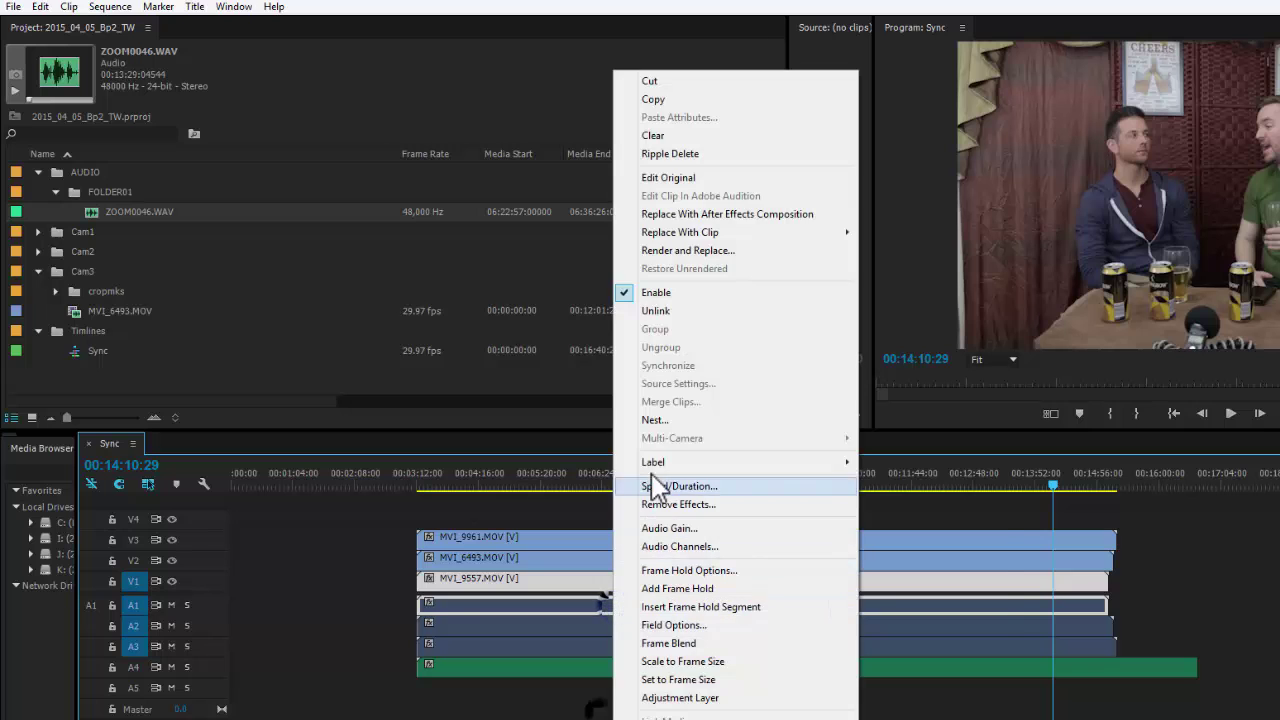
mouse_move(652, 463)
click(893, 624)
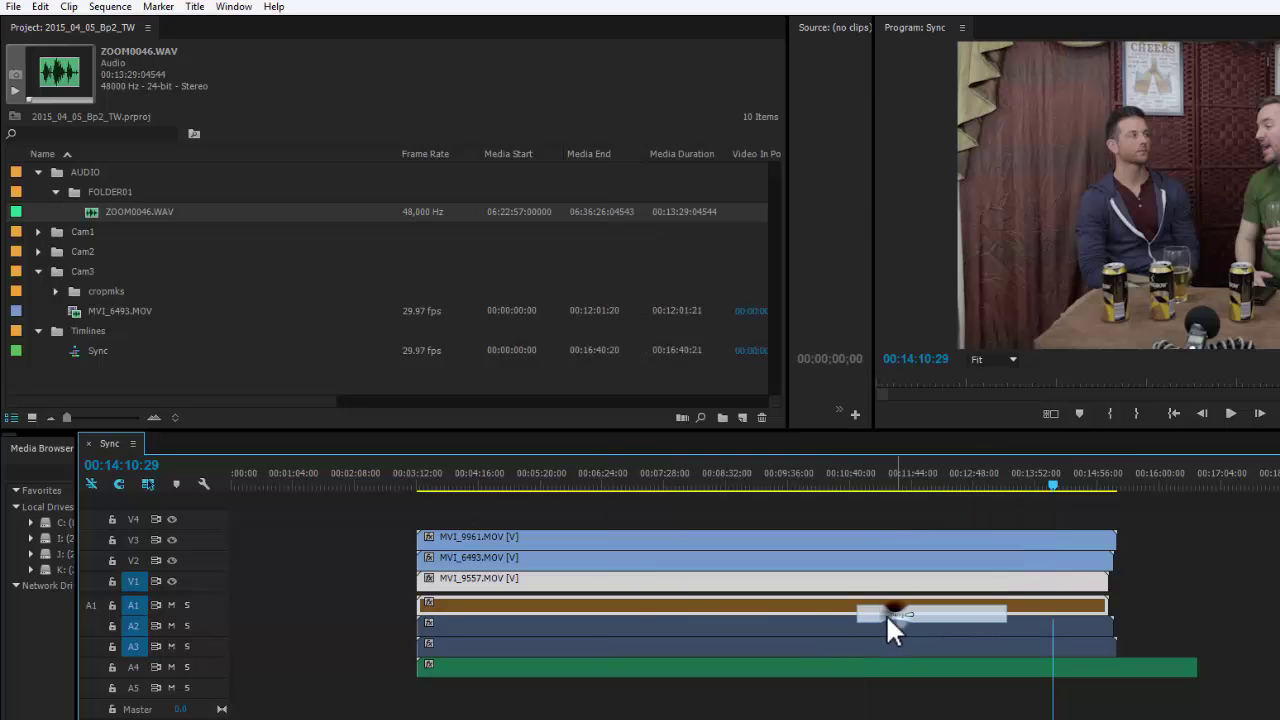
right_click(586, 625)
mouse_move(628, 462)
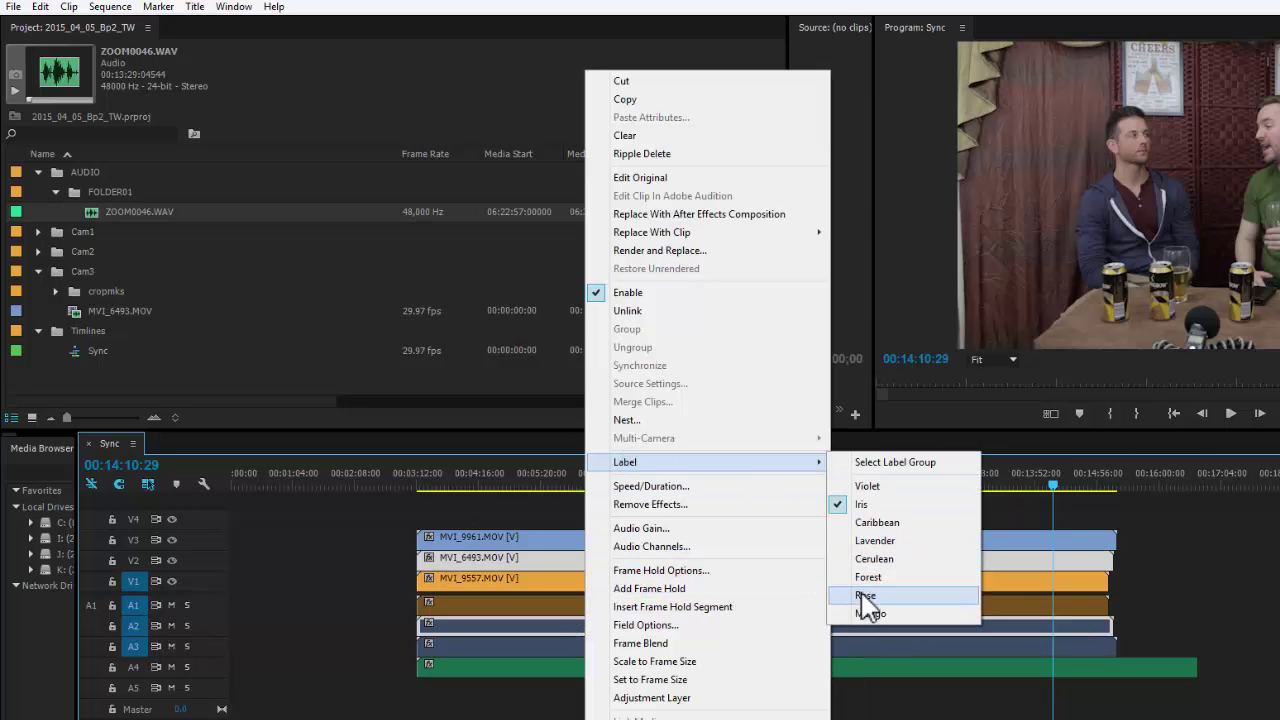
click(866, 595)
Step: Set the label colour of MVI_9961.MOV to Cerulean in the timeline and deselect the clip
click(528, 538)
right_click(531, 538)
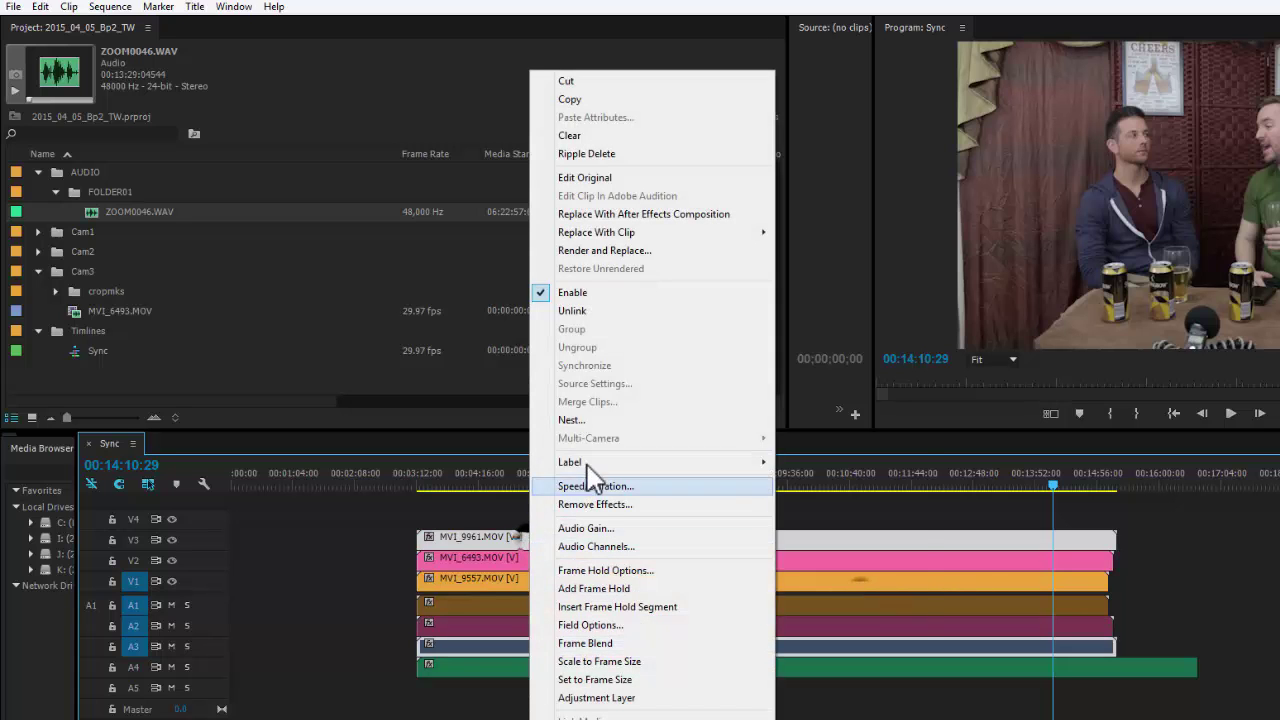
mouse_move(586, 463)
click(808, 546)
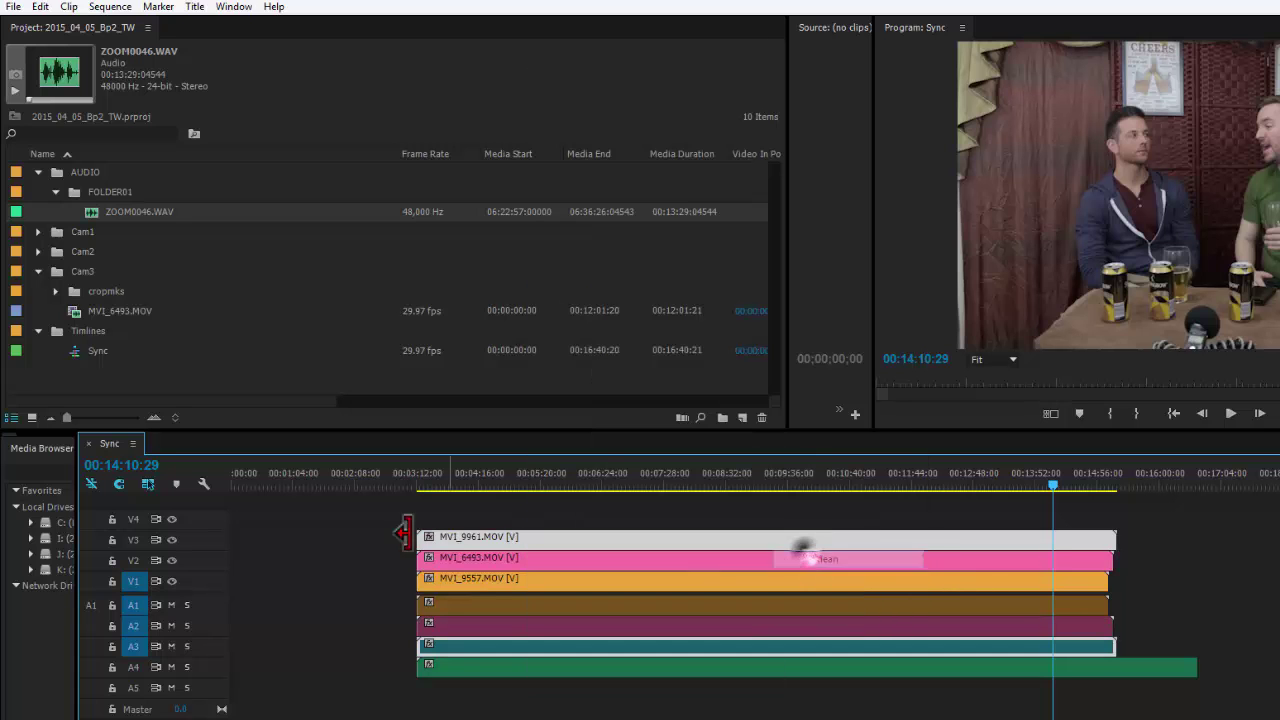
click(521, 510)
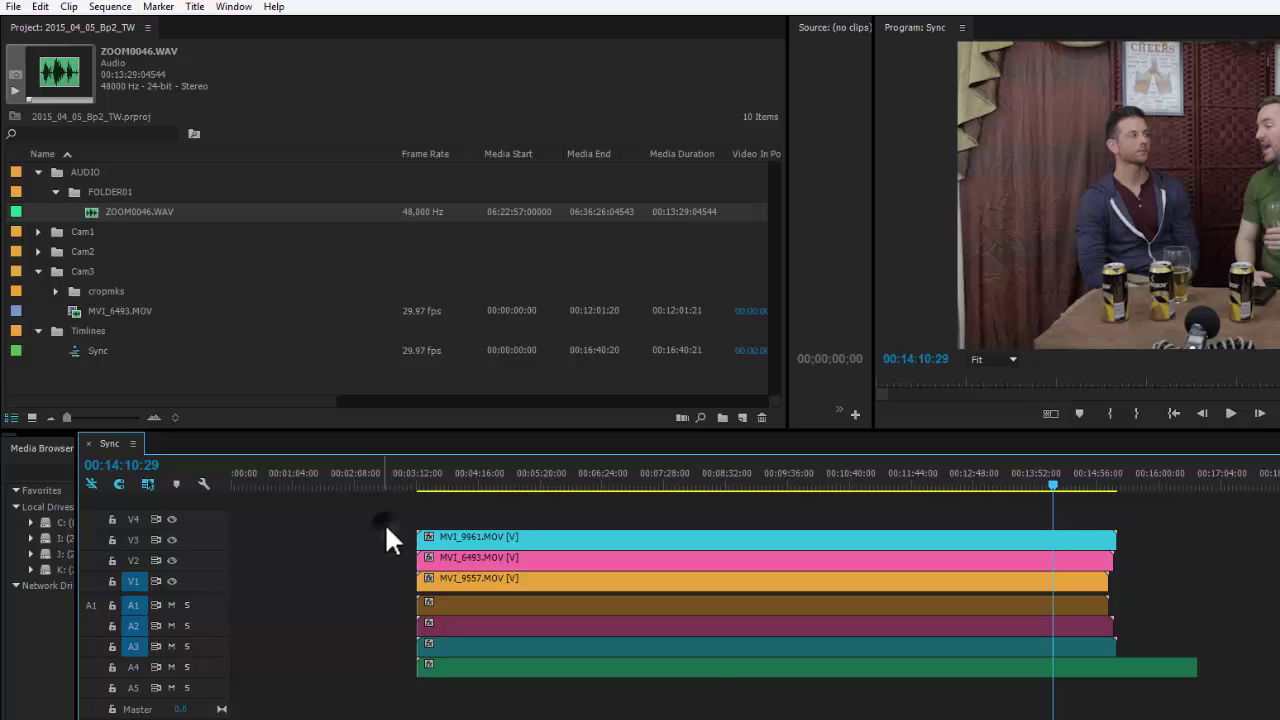
drag(384, 522, 728, 694)
right_click(683, 613)
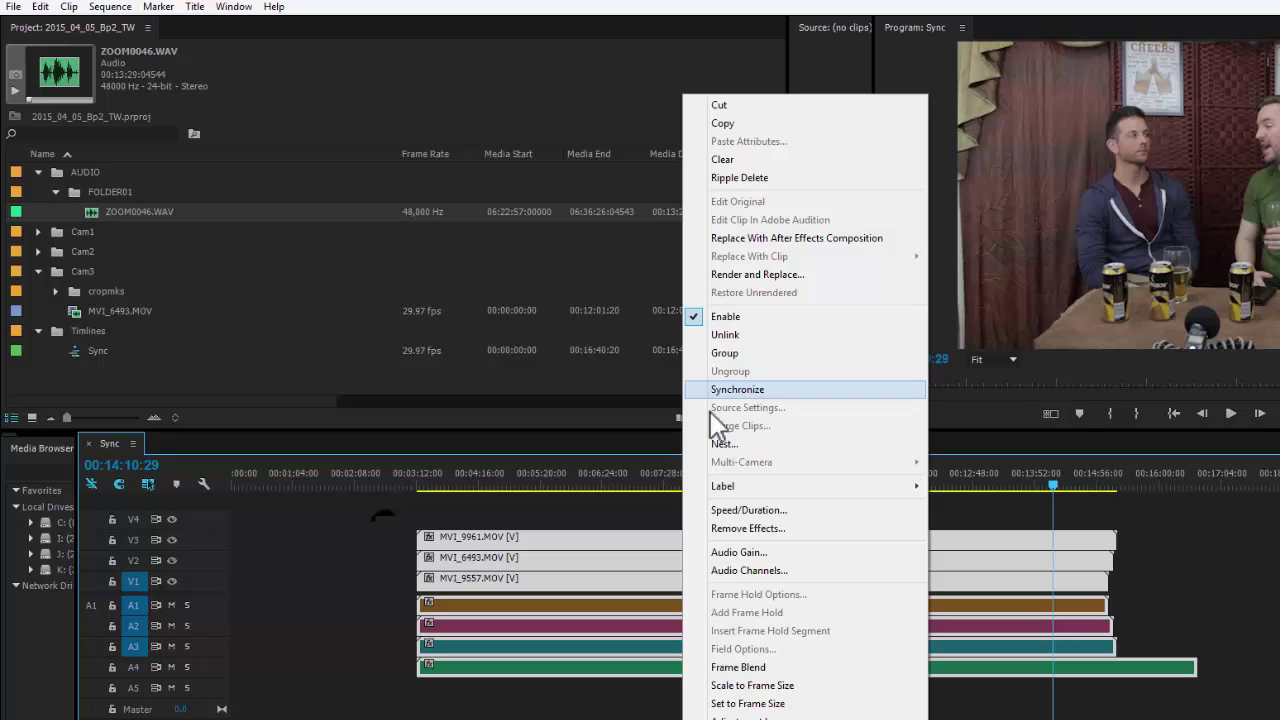
click(438, 507)
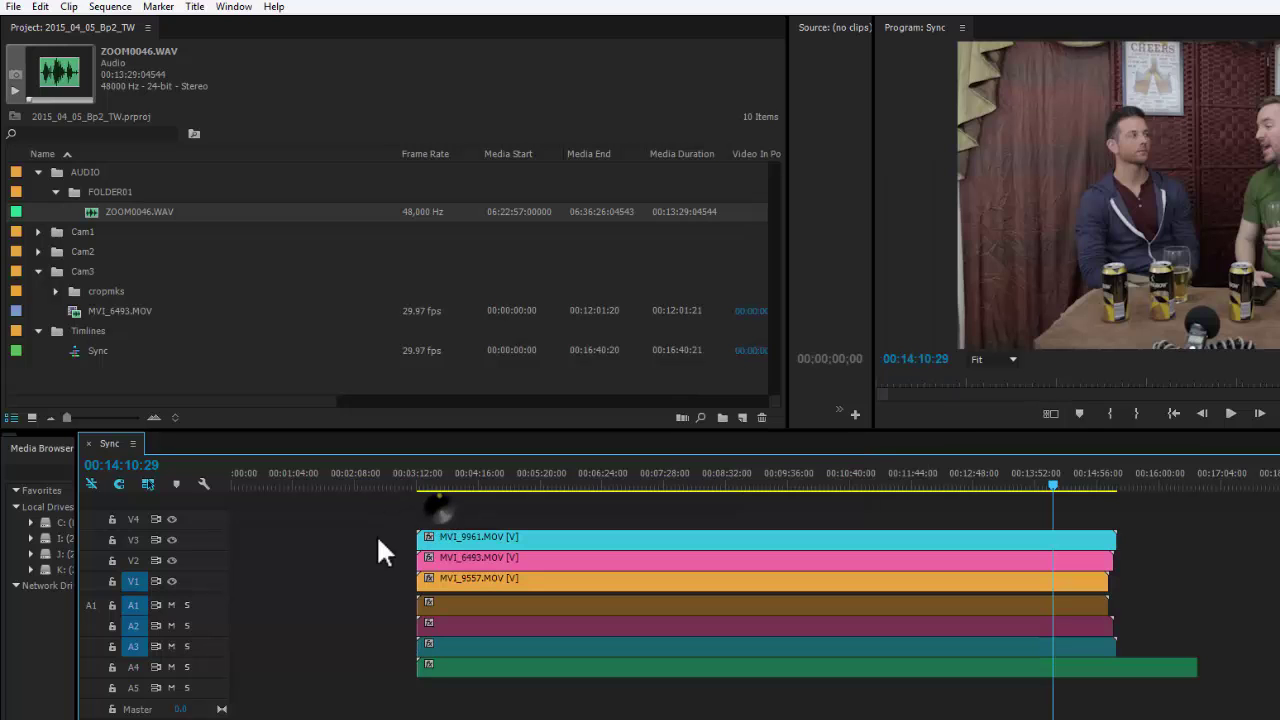
Step: Expand the Audio 1 to Audio 4 tracks so their waveforms are displayed
double_click(212, 604)
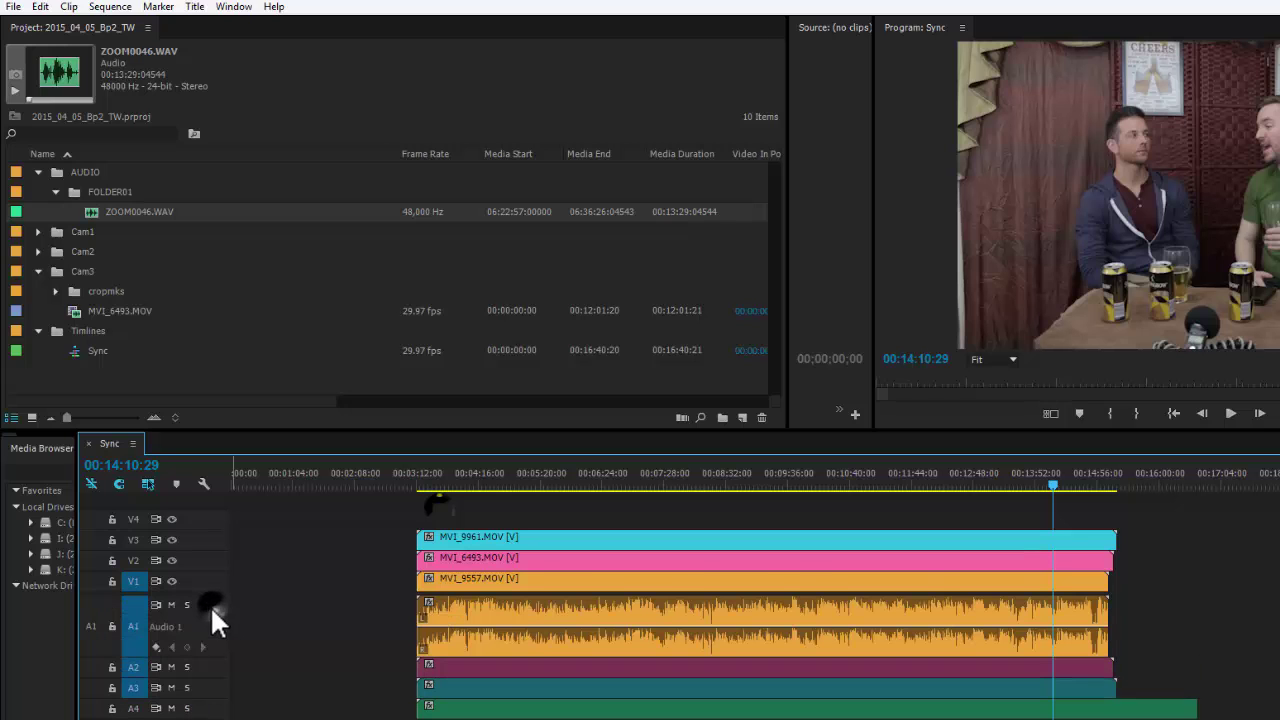
double_click(203, 666)
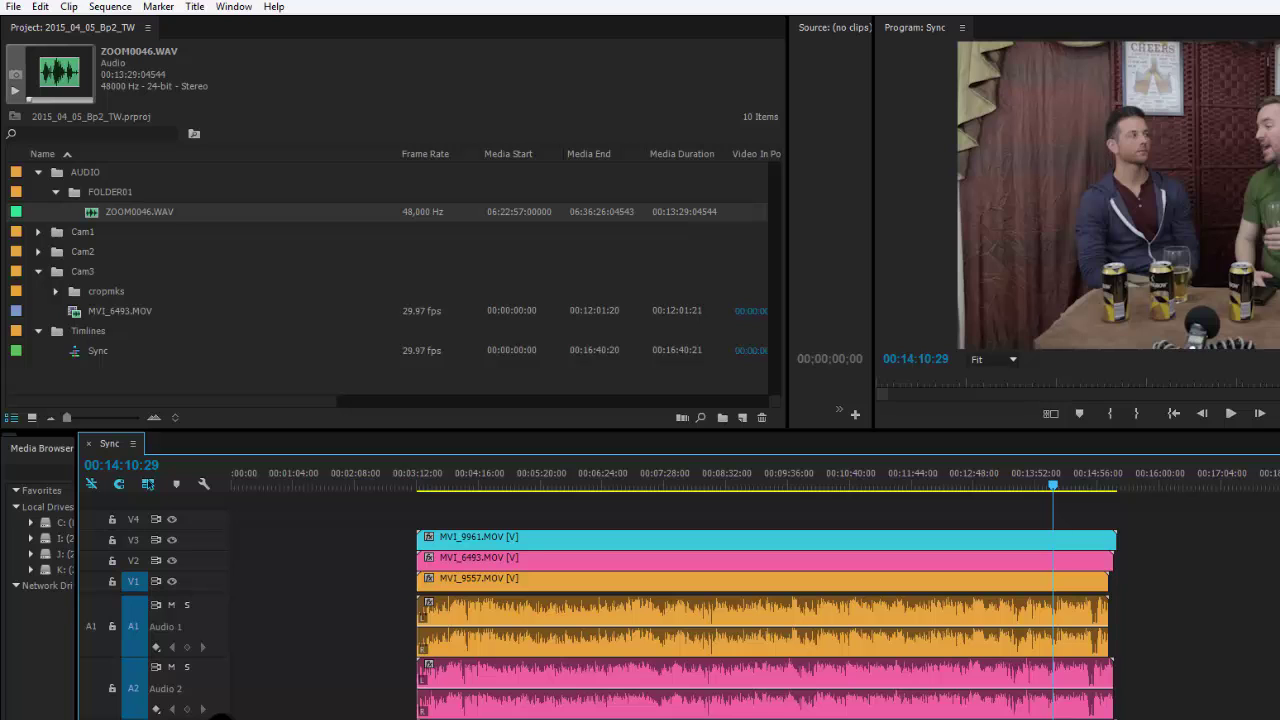
scroll(760, 650, down, 1)
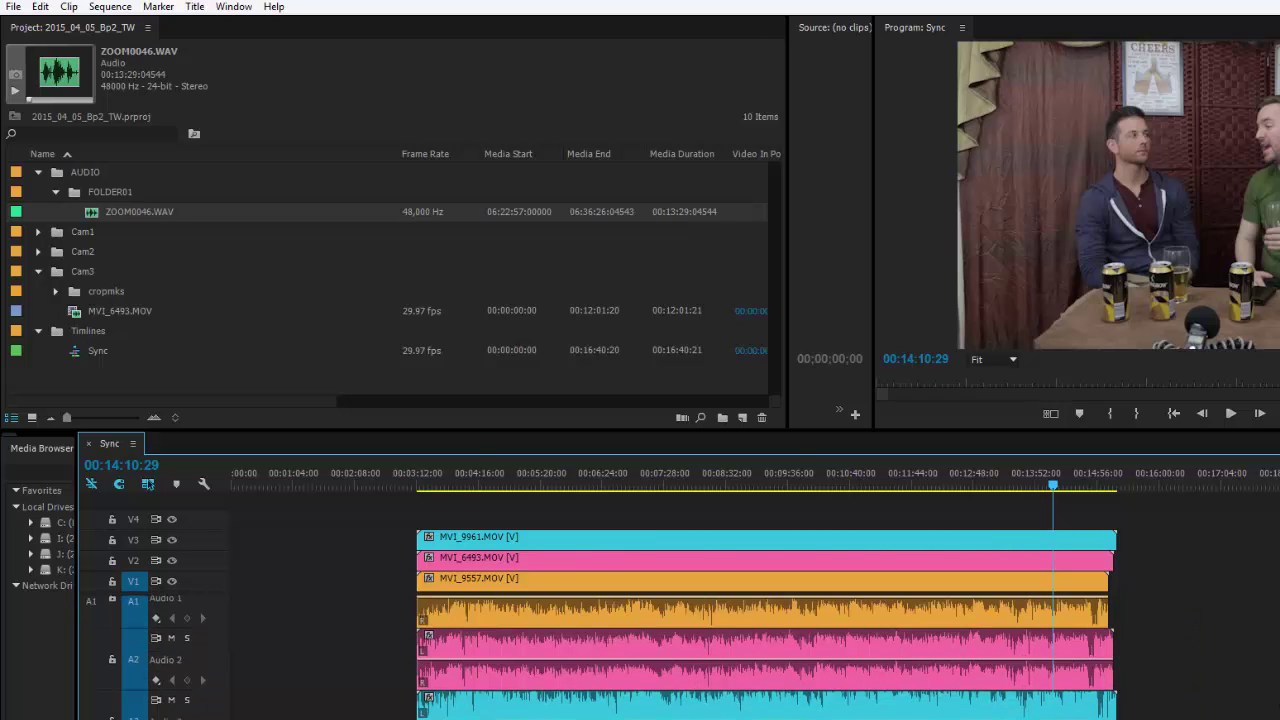
scroll(760, 650, up, 1)
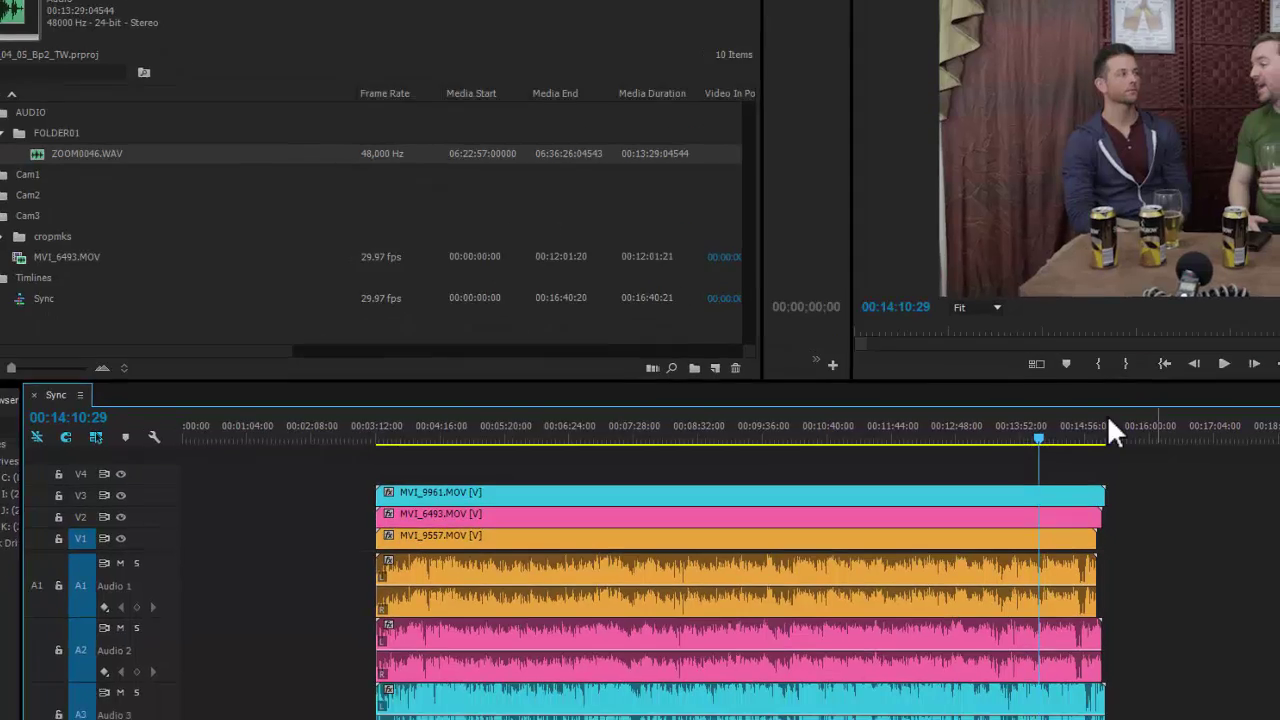
Step: Roughly line up the waveforms of ZOOM0046.WAV, MVI_6493.MOV and MVI_9557.MOV with MVI_9961.MOV near the end of the clips
click(1098, 473)
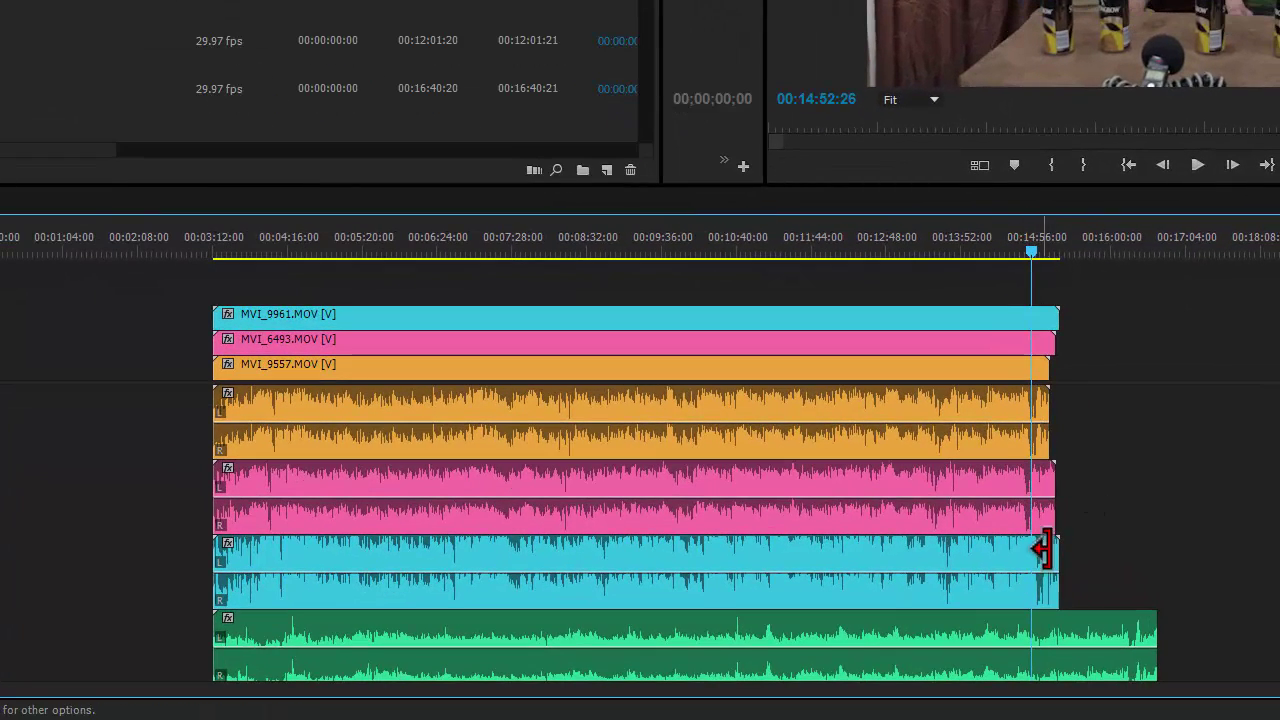
drag(1133, 655, 1036, 655)
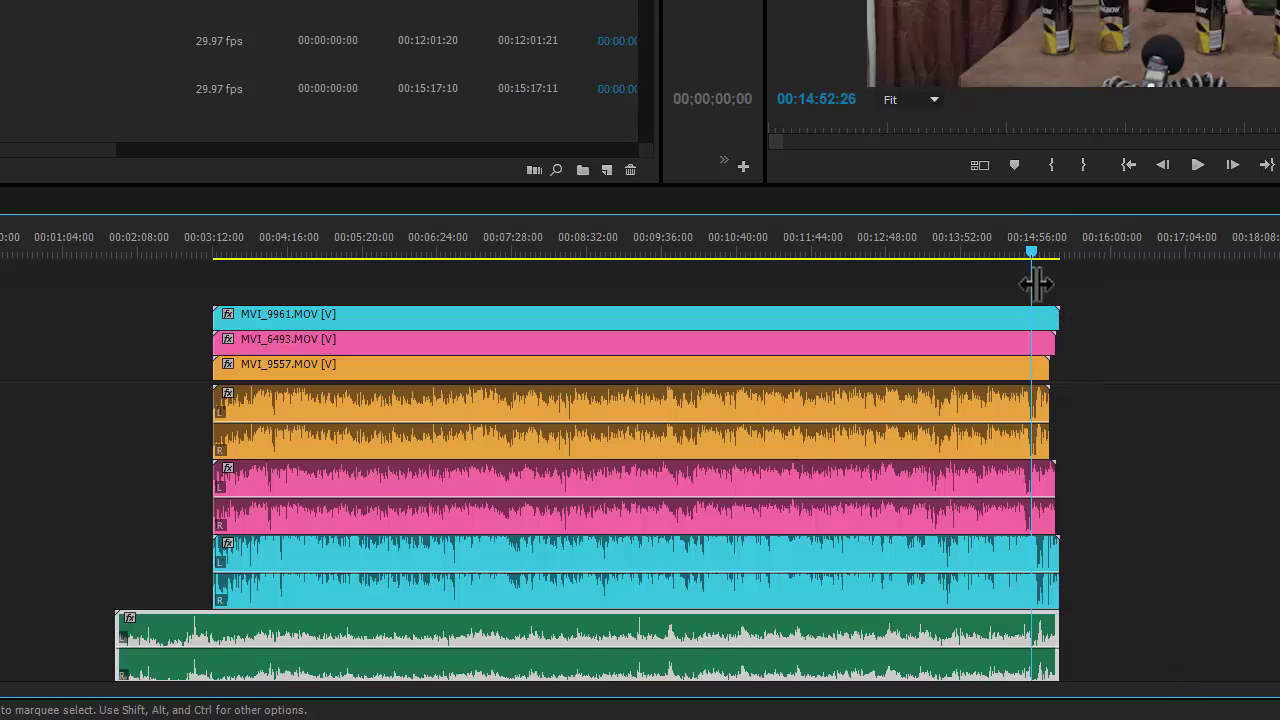
key(equal)
key(equal)
key(equal)
key(equal)
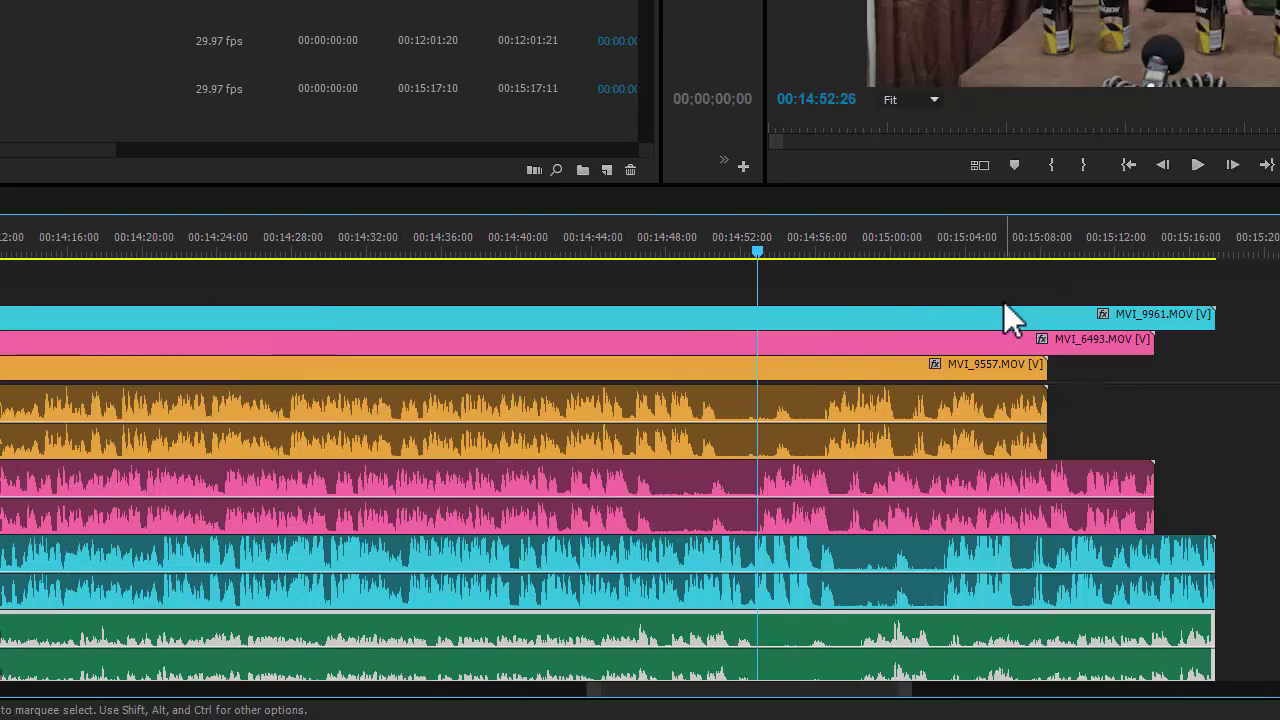
drag(820, 650, 906, 657)
drag(722, 491, 914, 523)
drag(785, 415, 906, 420)
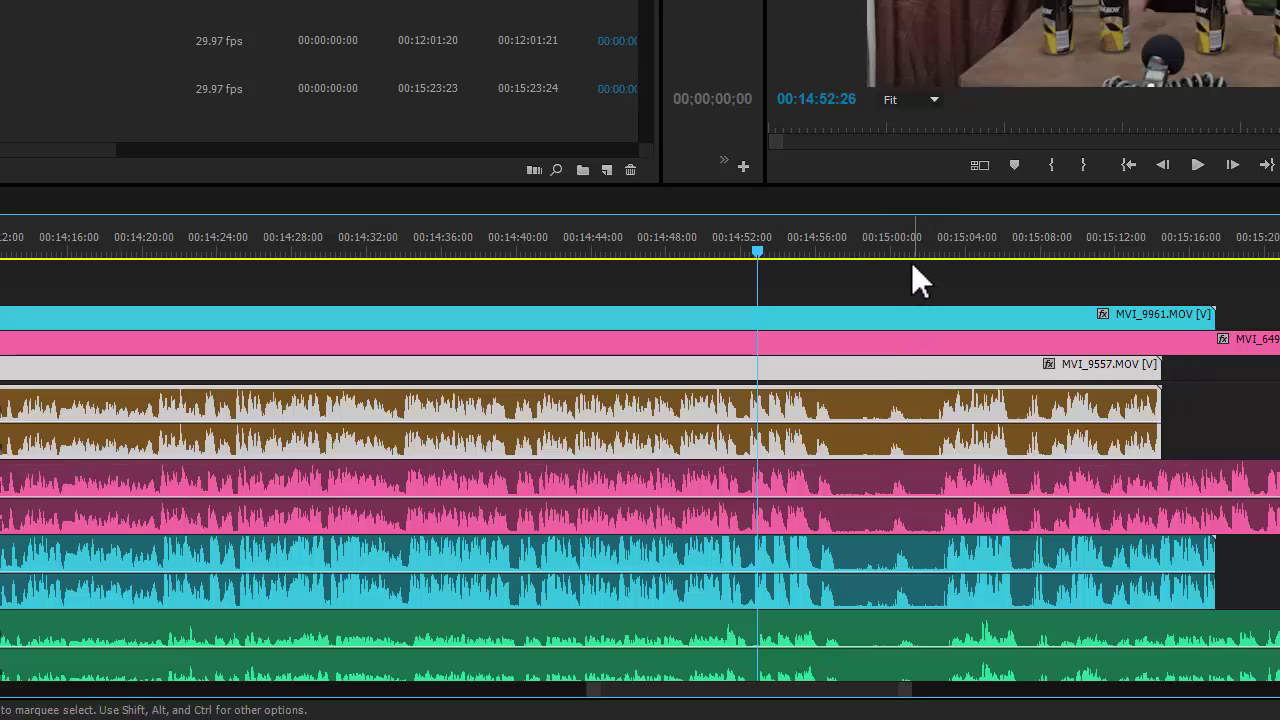
Step: Fine-align the waveforms of all camera clips and ZOOM0046.WAV around 00:15:00:06, and mute Audio 1, Audio 2 and Audio 3
click(894, 238)
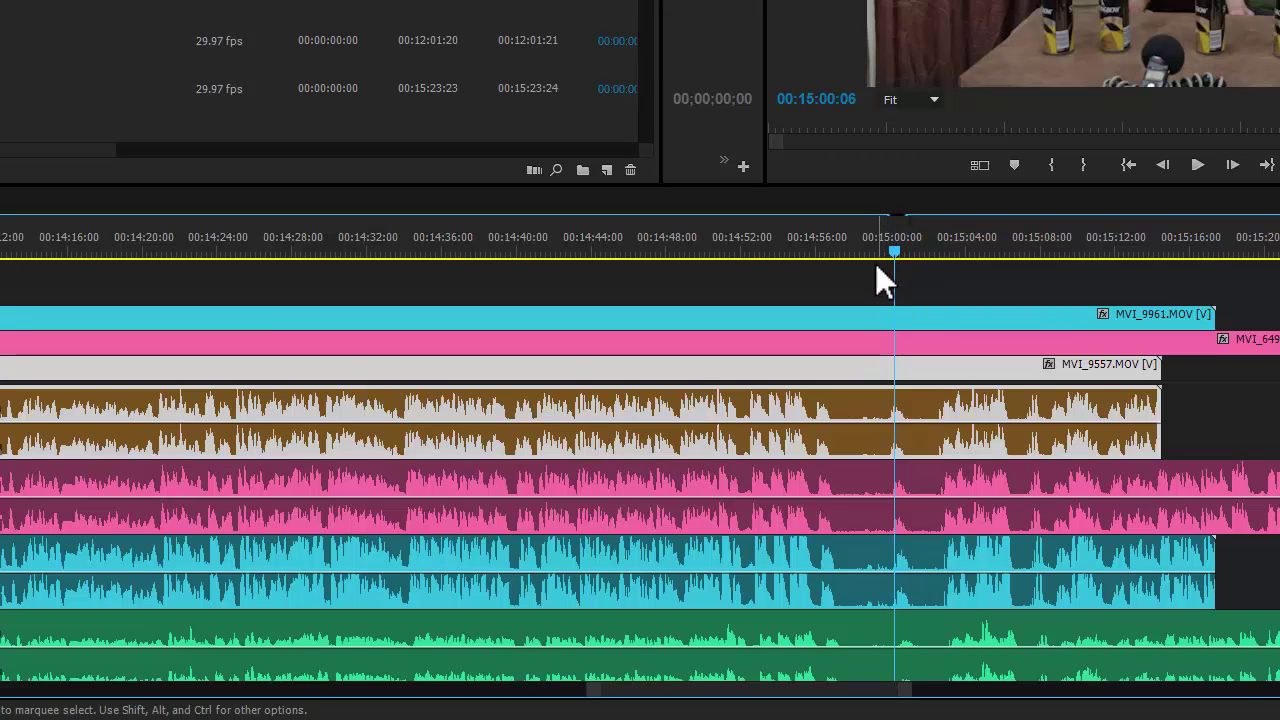
key(equal)
key(equal)
key(equal)
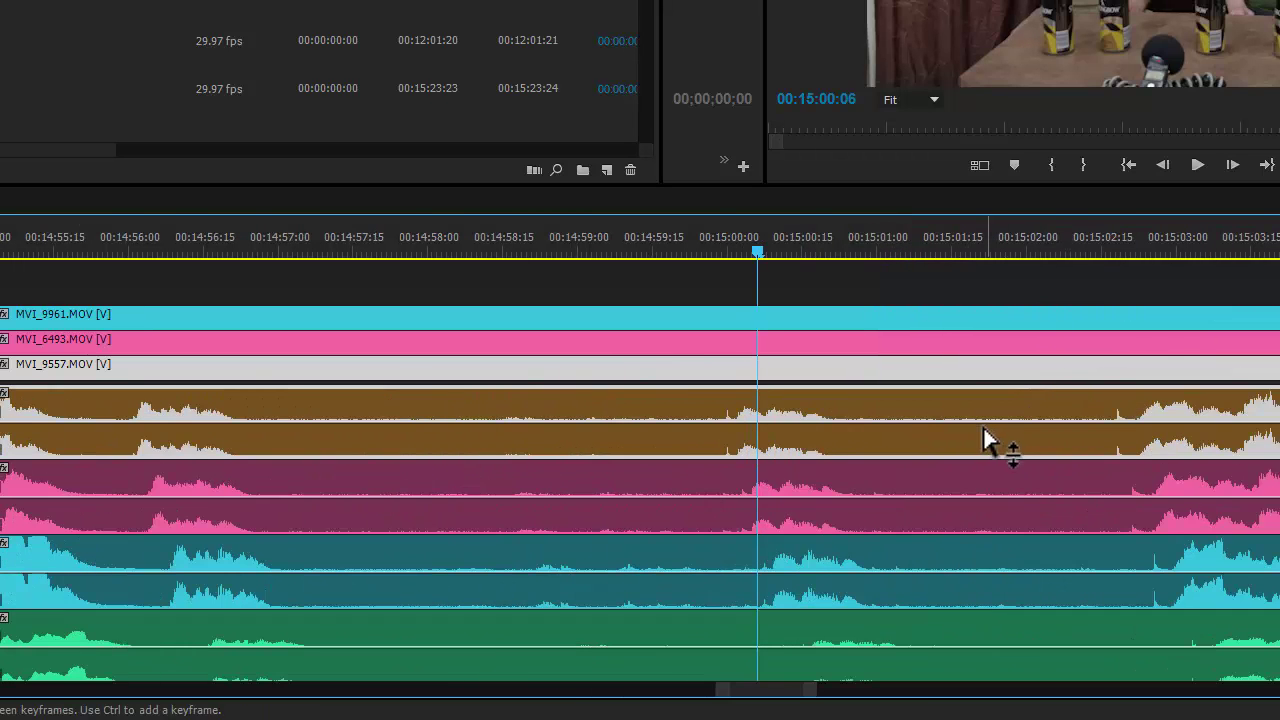
click(916, 634)
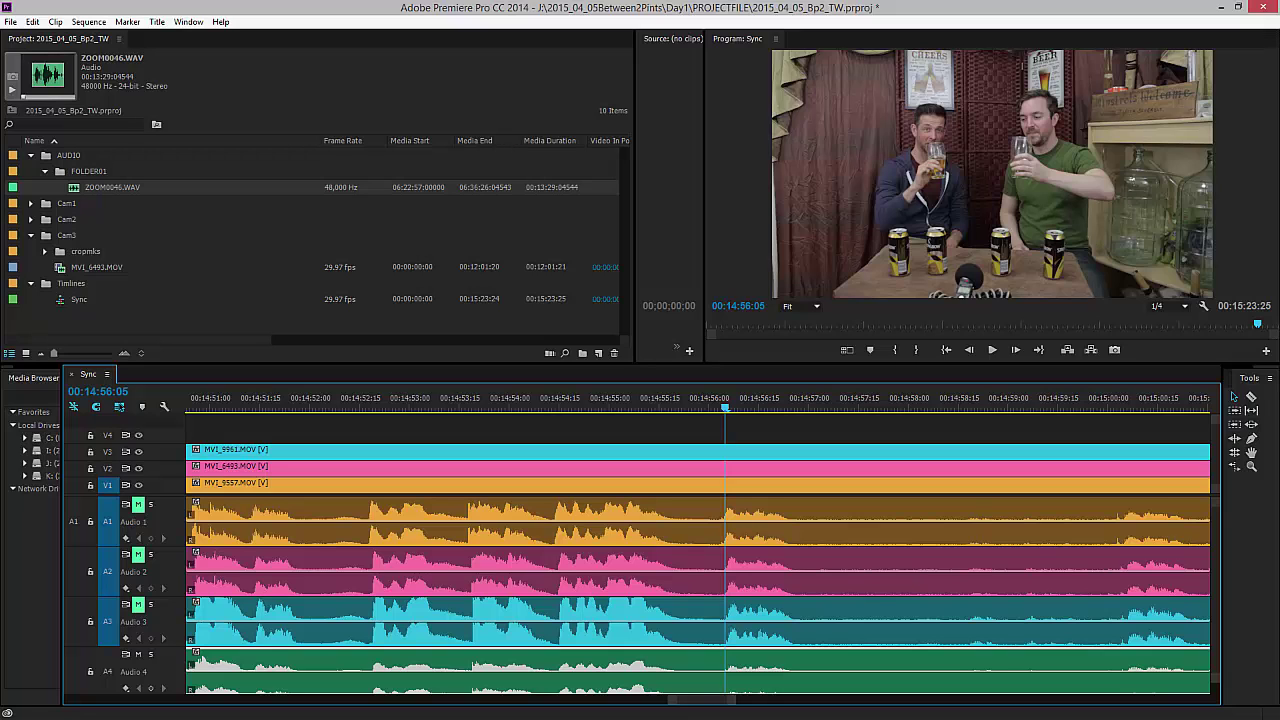
click(705, 515)
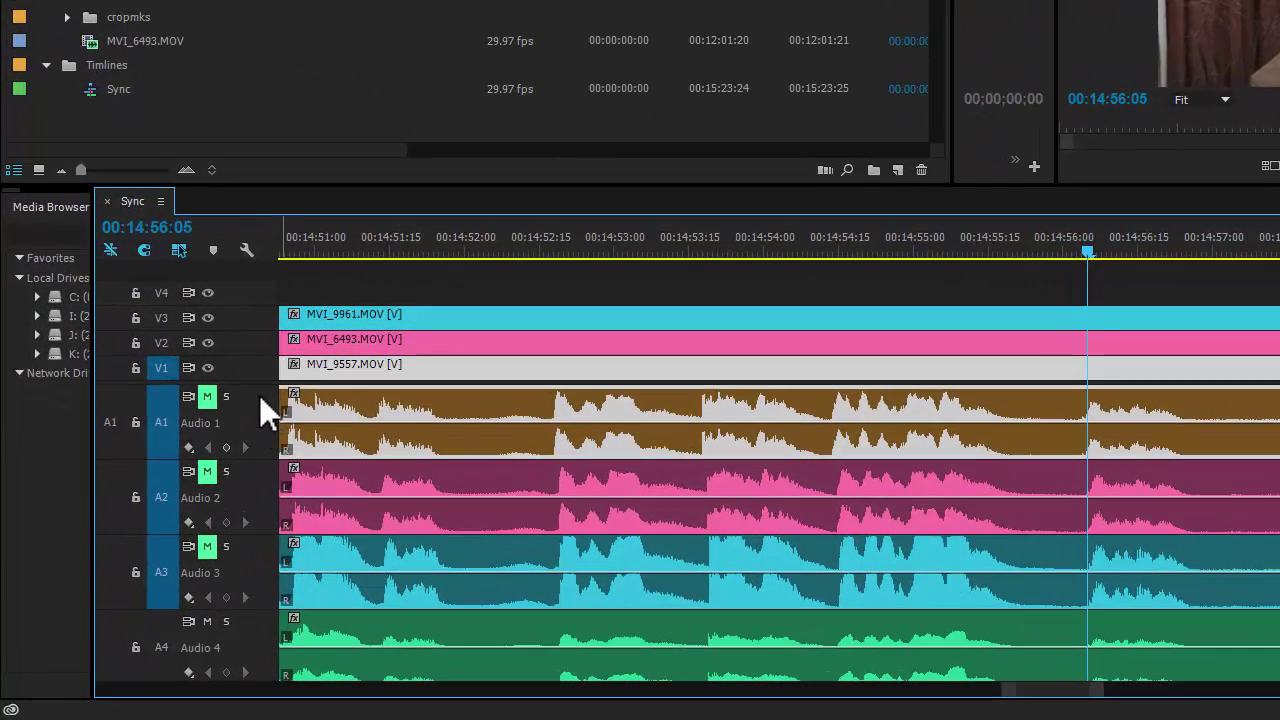
Step: Collapse the Audio 1, Audio 2 and Audio 3 tracks and clear the clip selection
double_click(257, 392)
double_click(250, 421)
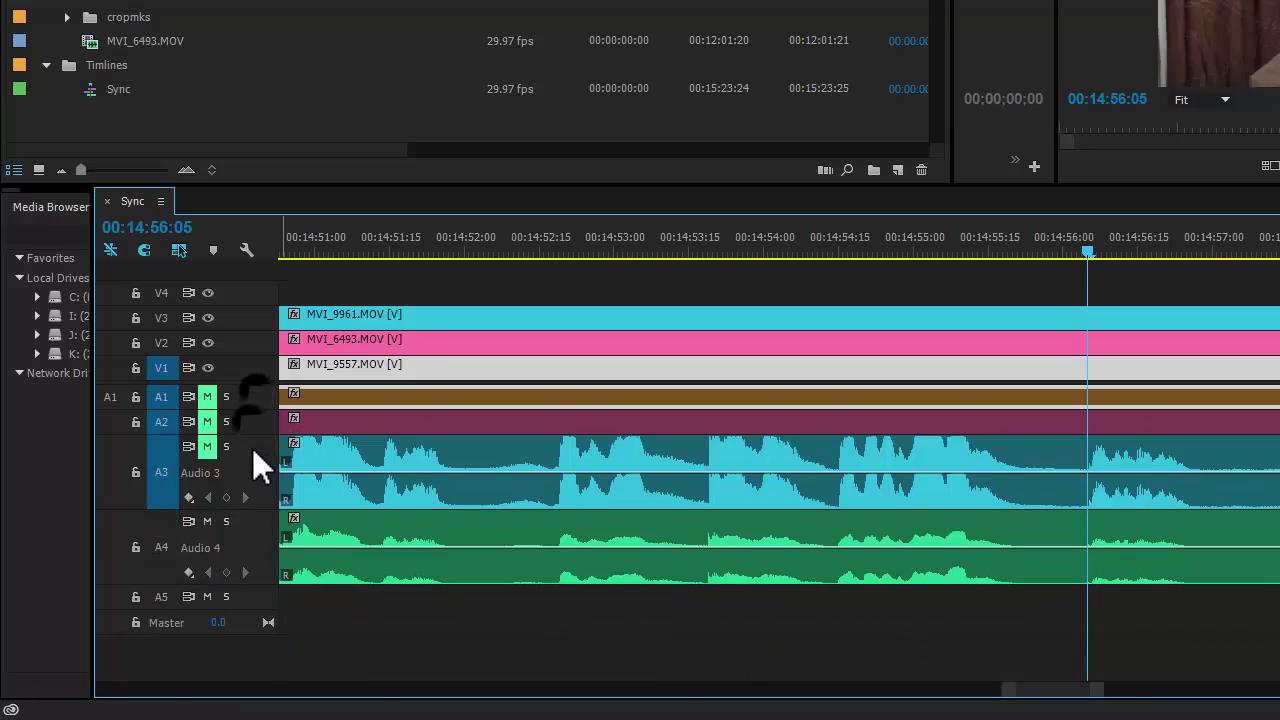
double_click(252, 448)
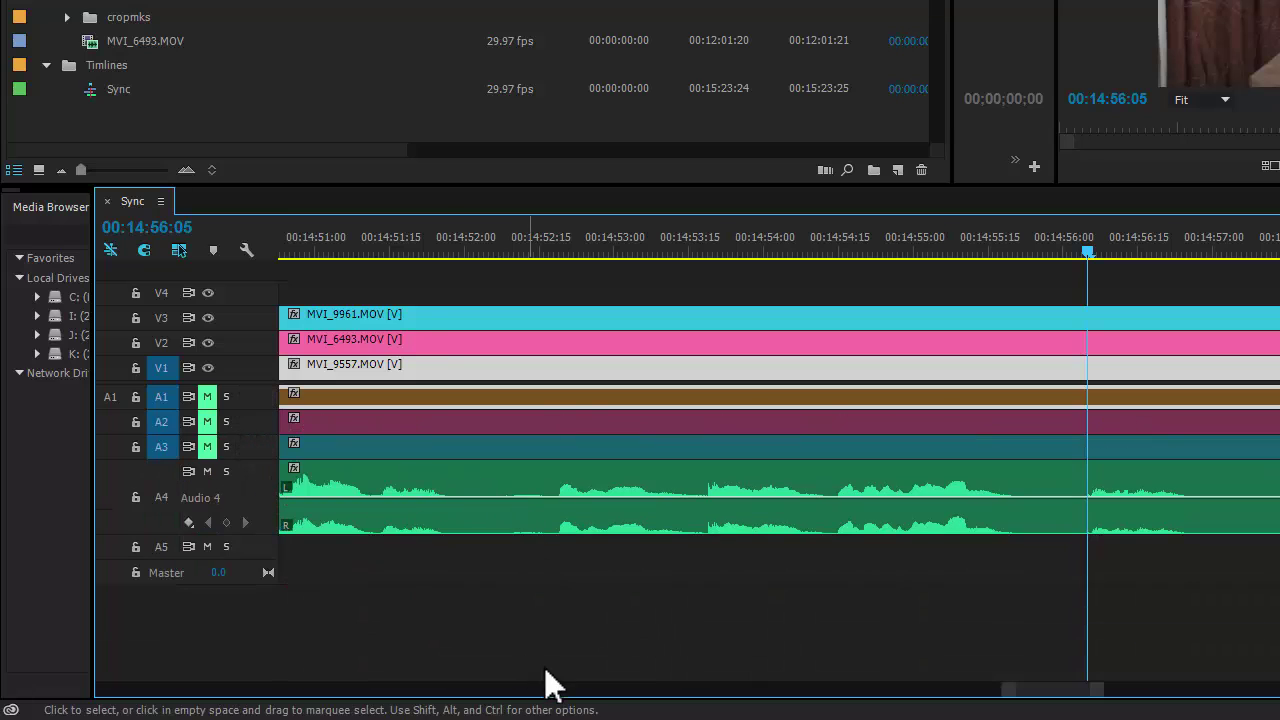
click(993, 569)
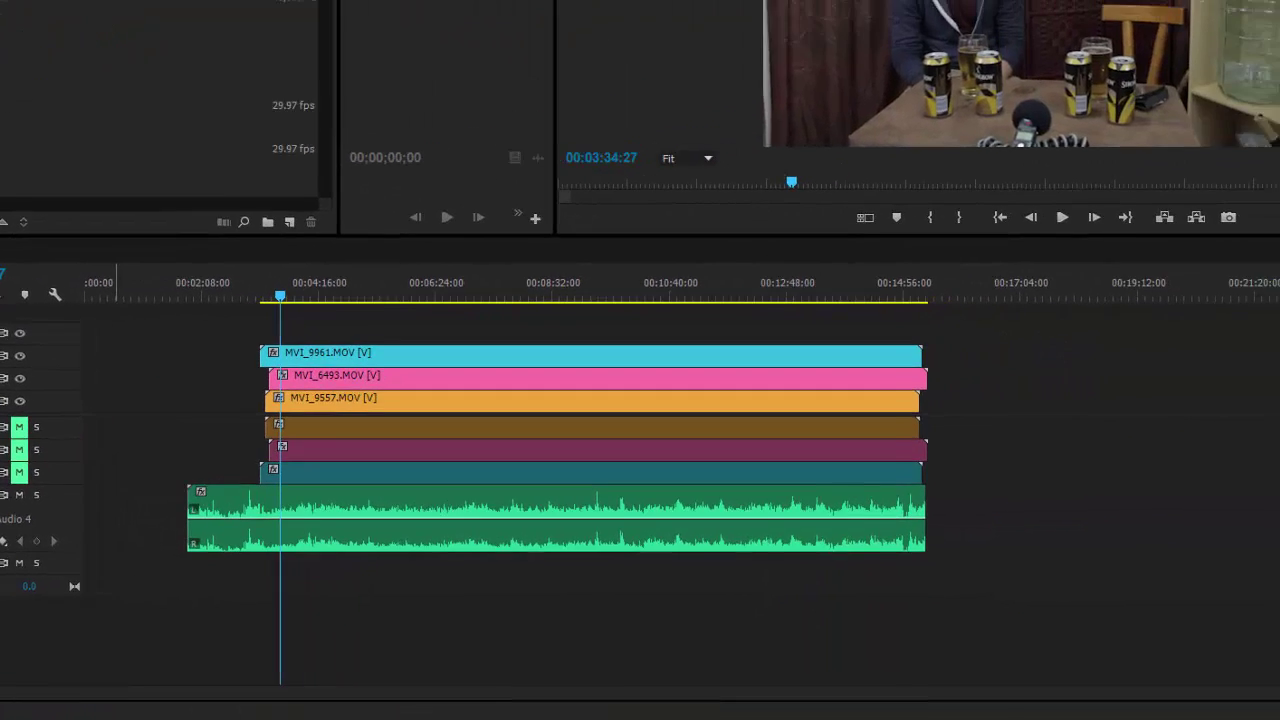
Step: Cut the clips on all tracks at 00:03:34:27 with the Razor tool
key(v)
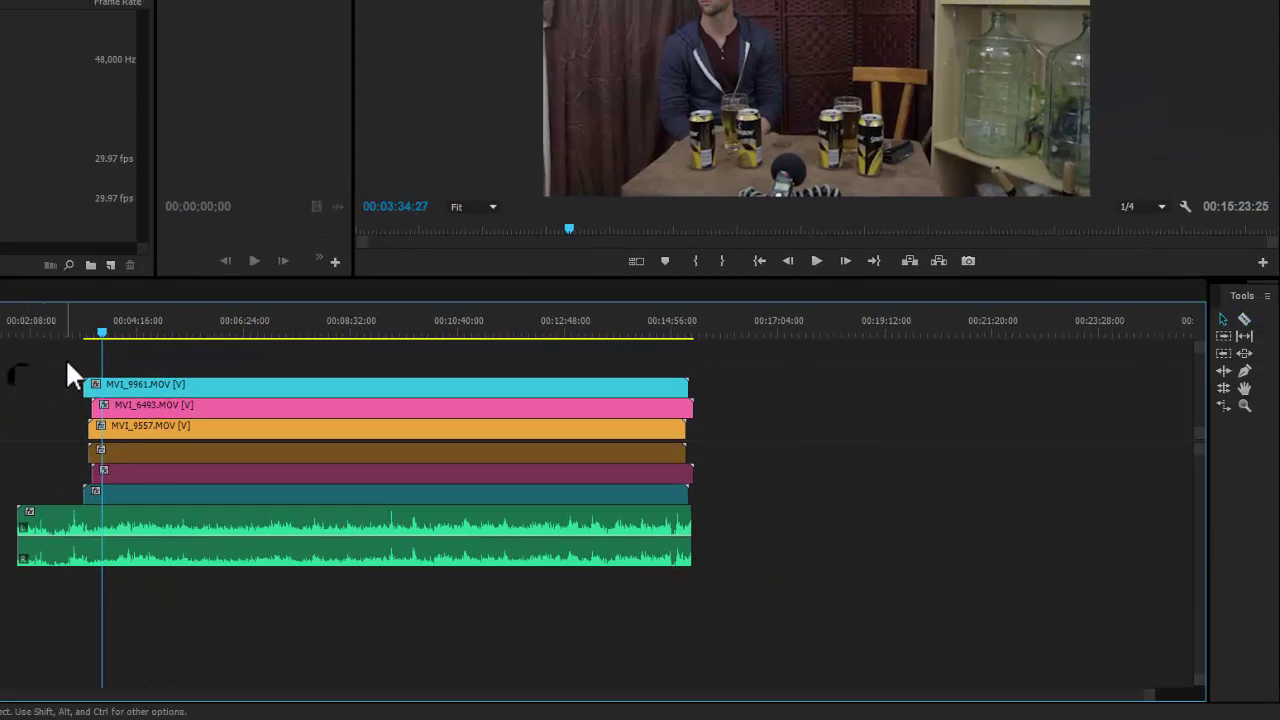
key(c)
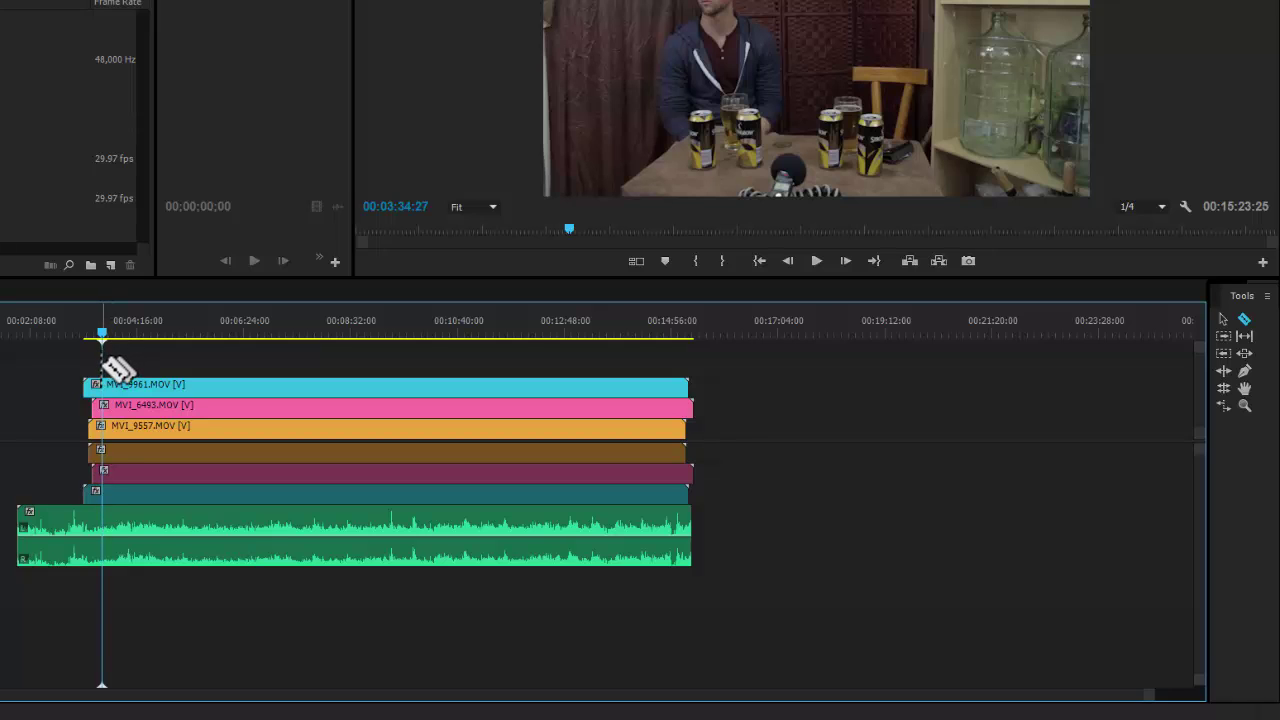
shift+click(106, 370)
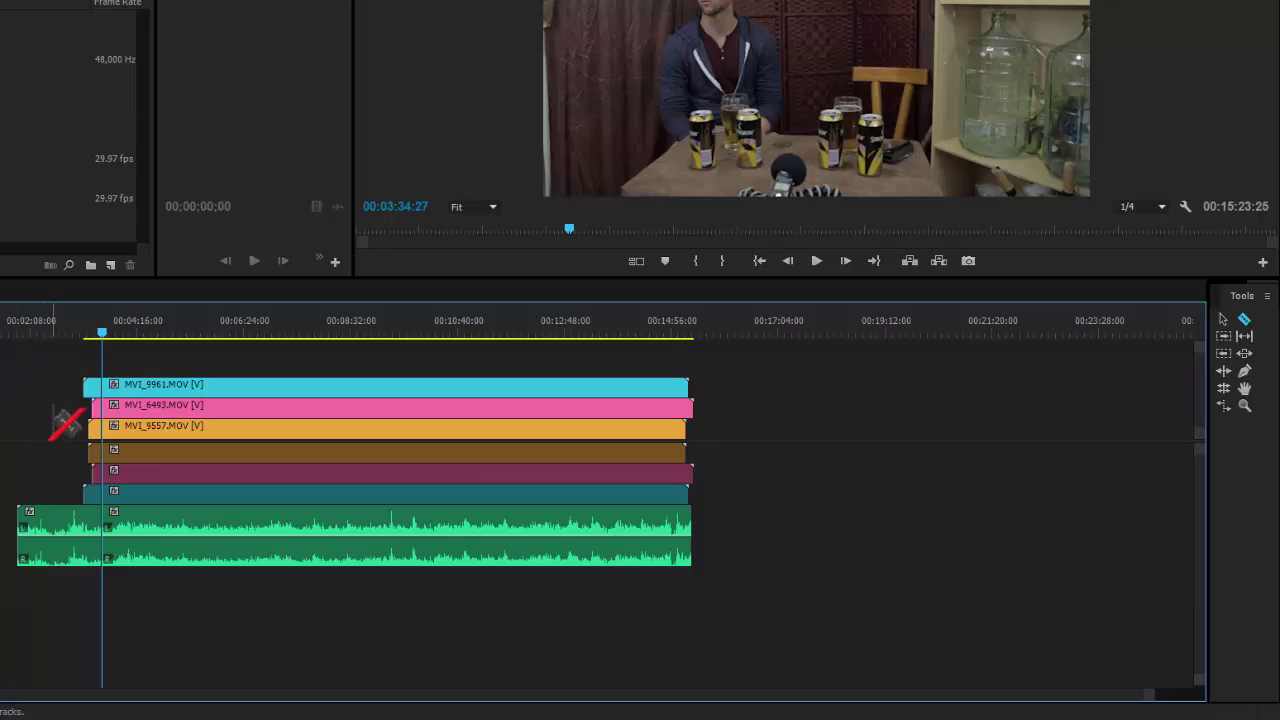
Step: Ripple-delete the leftover clip pieces before 00:03:34:27 on all video and audio tracks
key(v)
drag(6, 366, 98, 532)
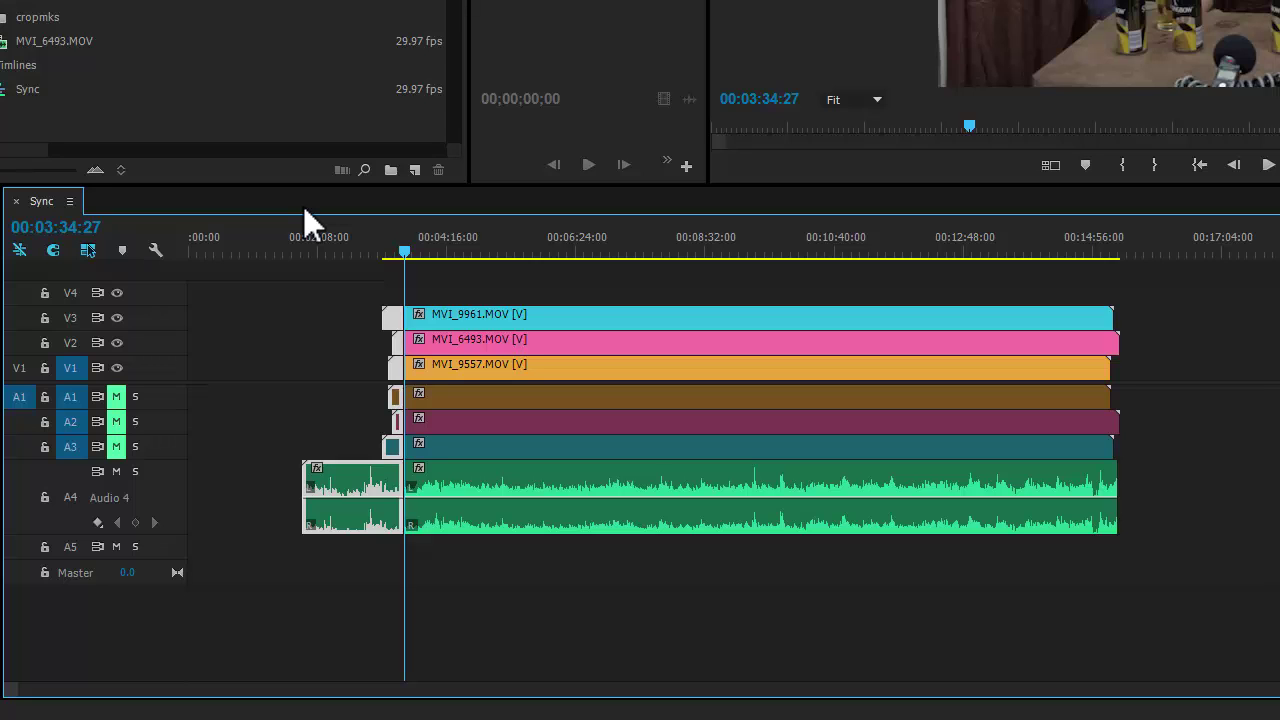
key(shift+Delete)
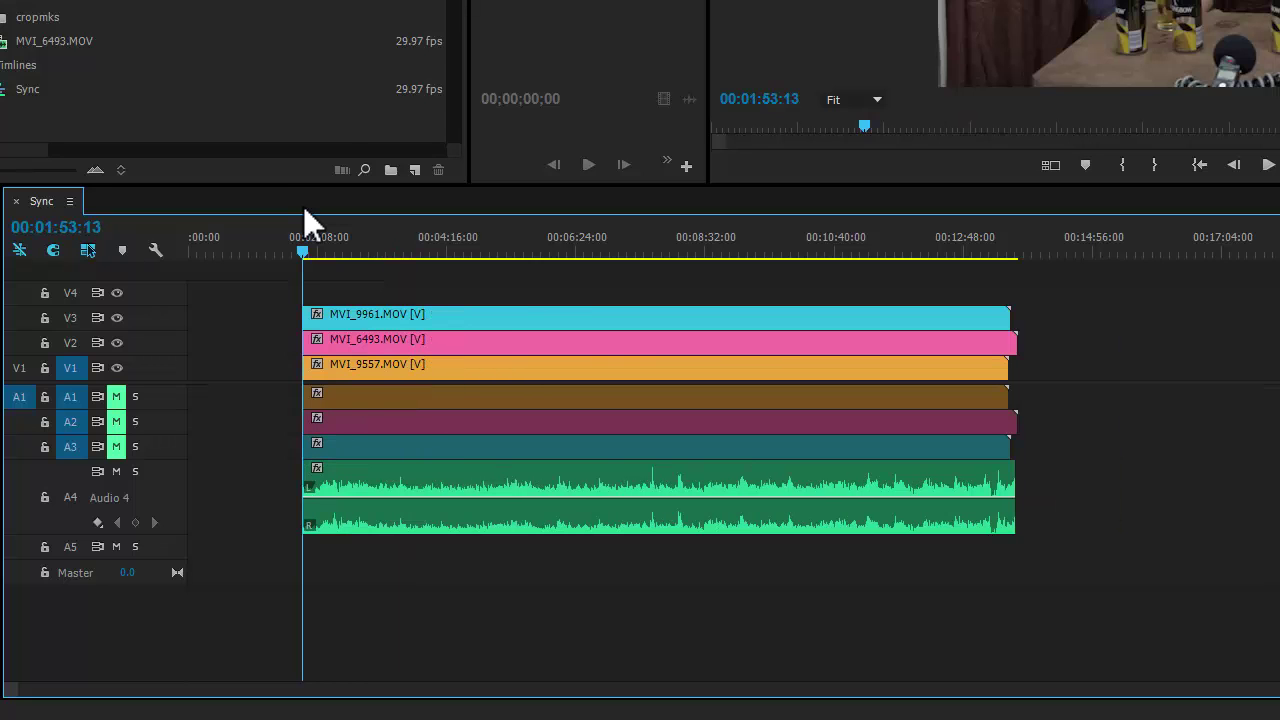
Step: Move all remaining video and audio clips together to the very start of the Sync sequence
drag(423, 275, 655, 505)
drag(654, 330, 379, 328)
key(Up)
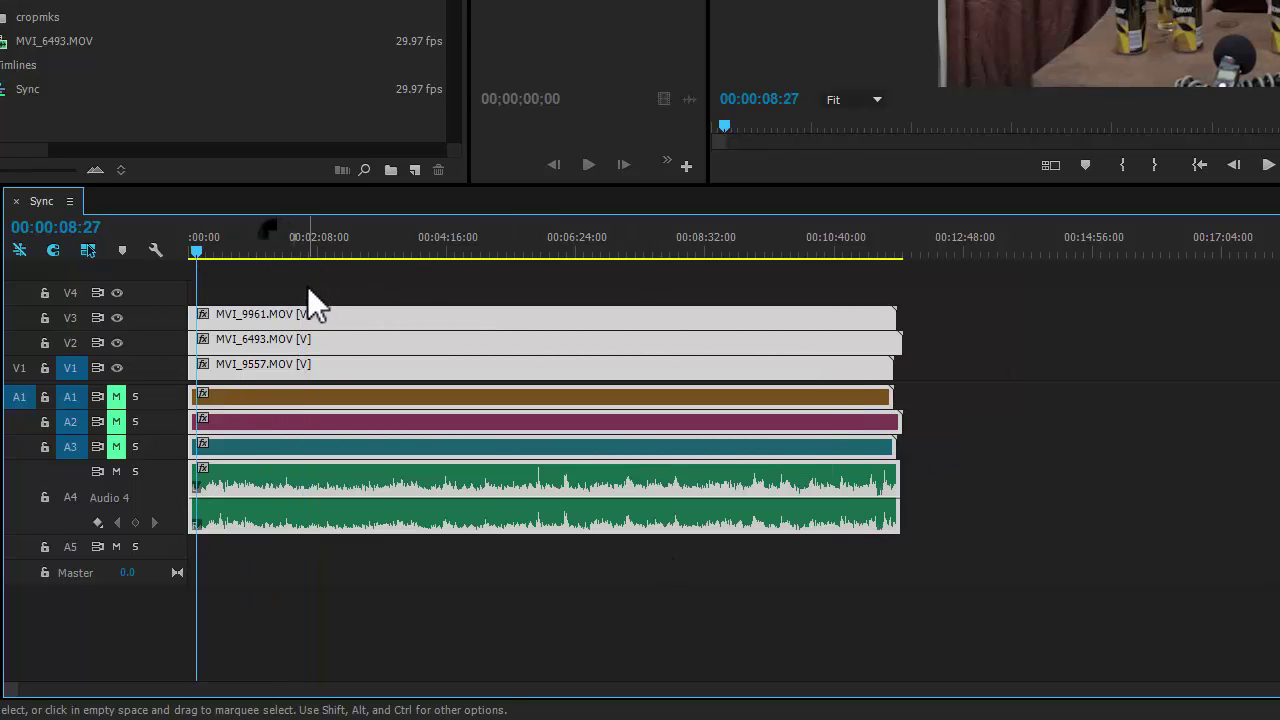
Step: Nest the selected clips into a nested sequence named MUlticamSeq
right_click(342, 318)
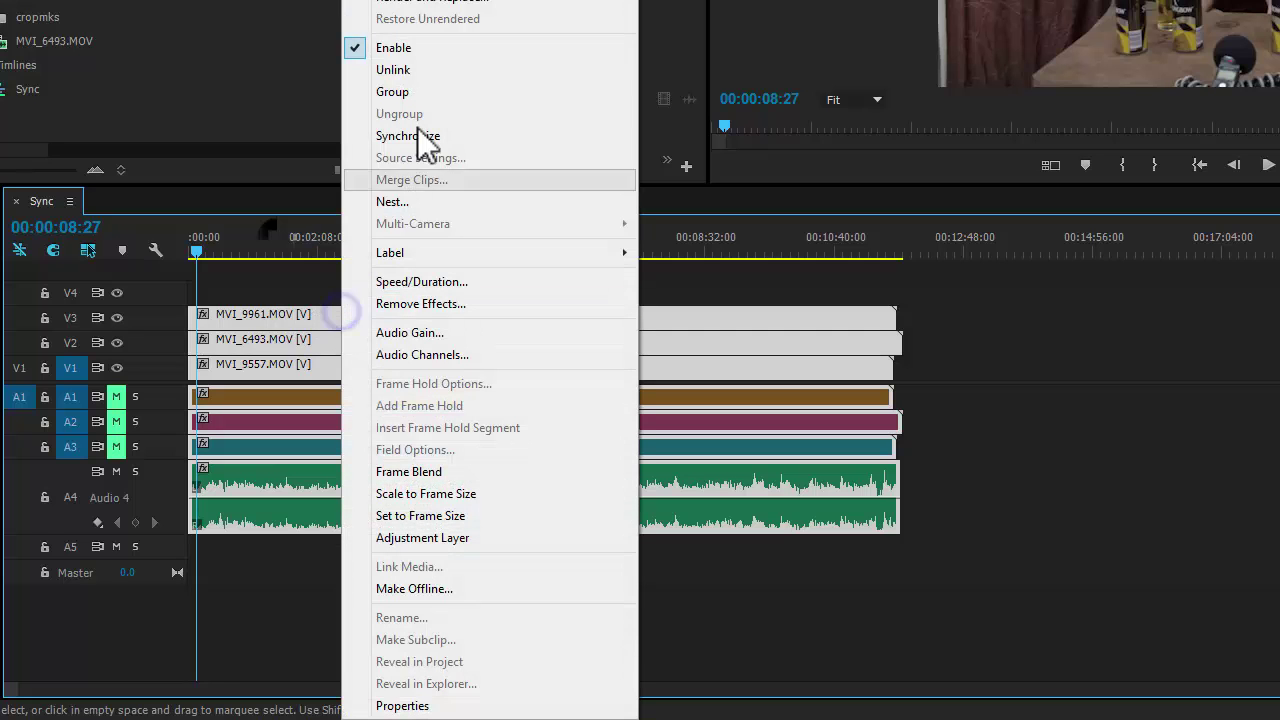
click(405, 200)
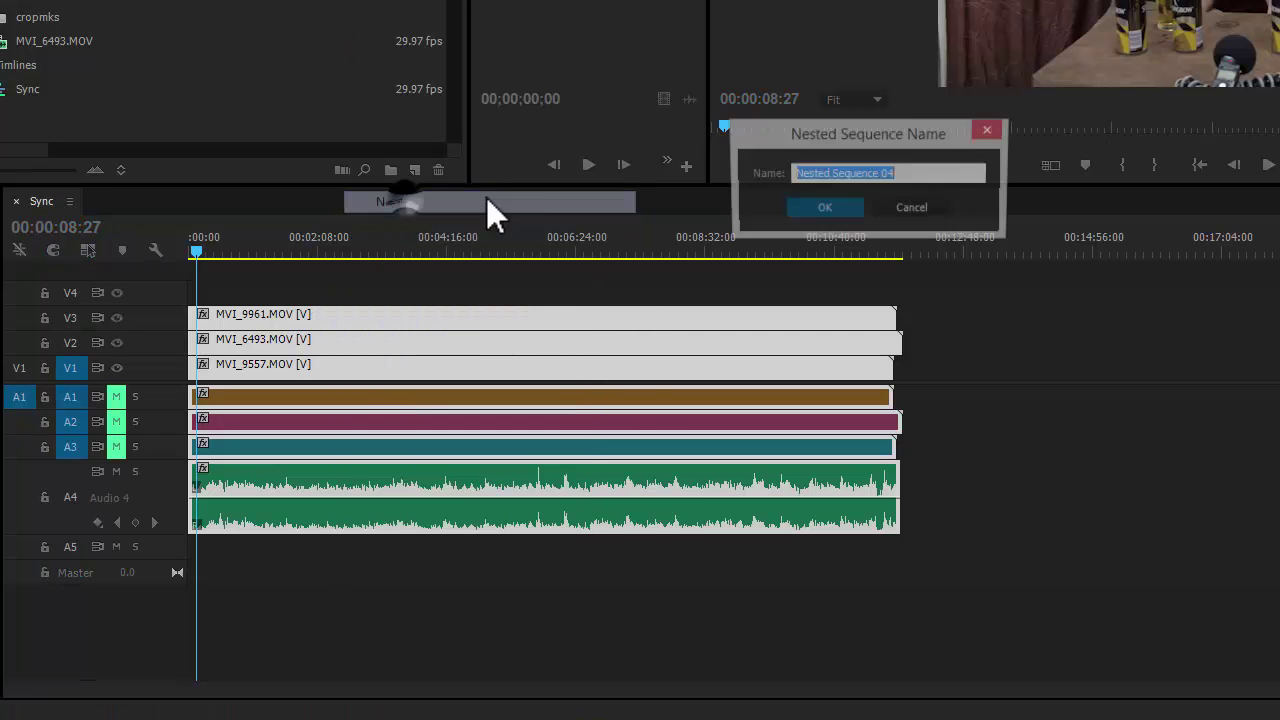
text(MUlticamSeq)
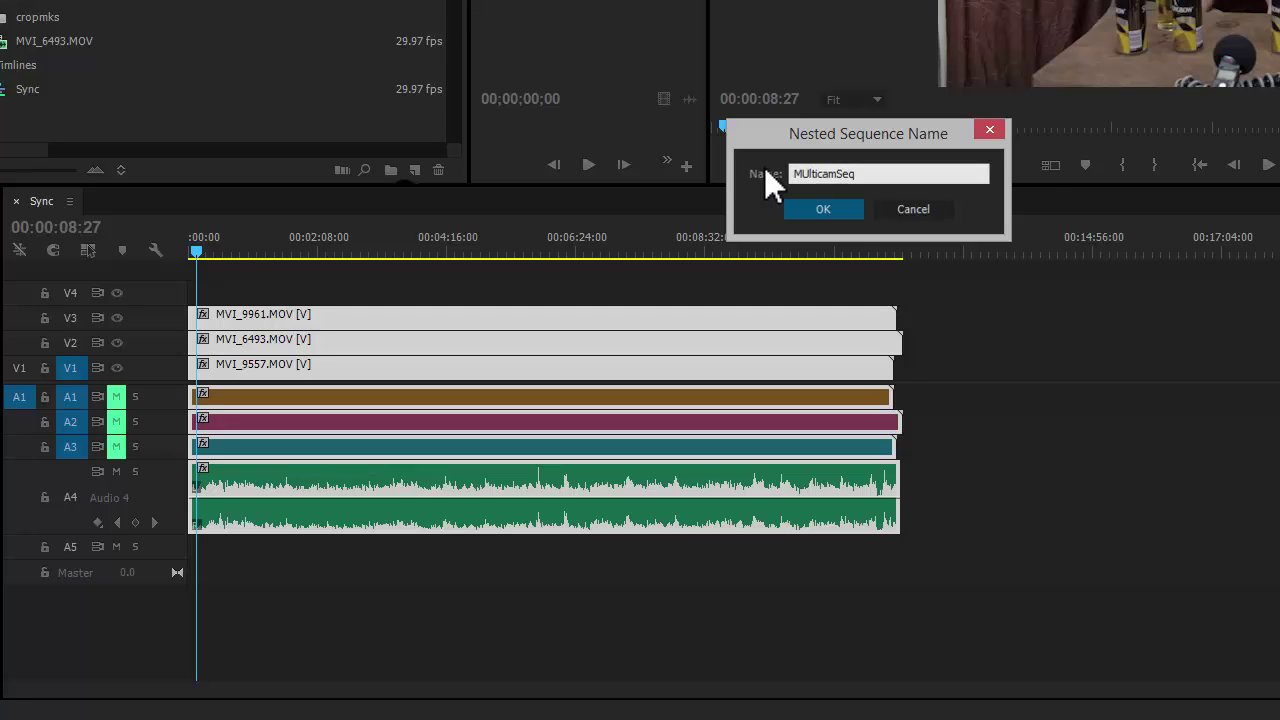
key(Return)
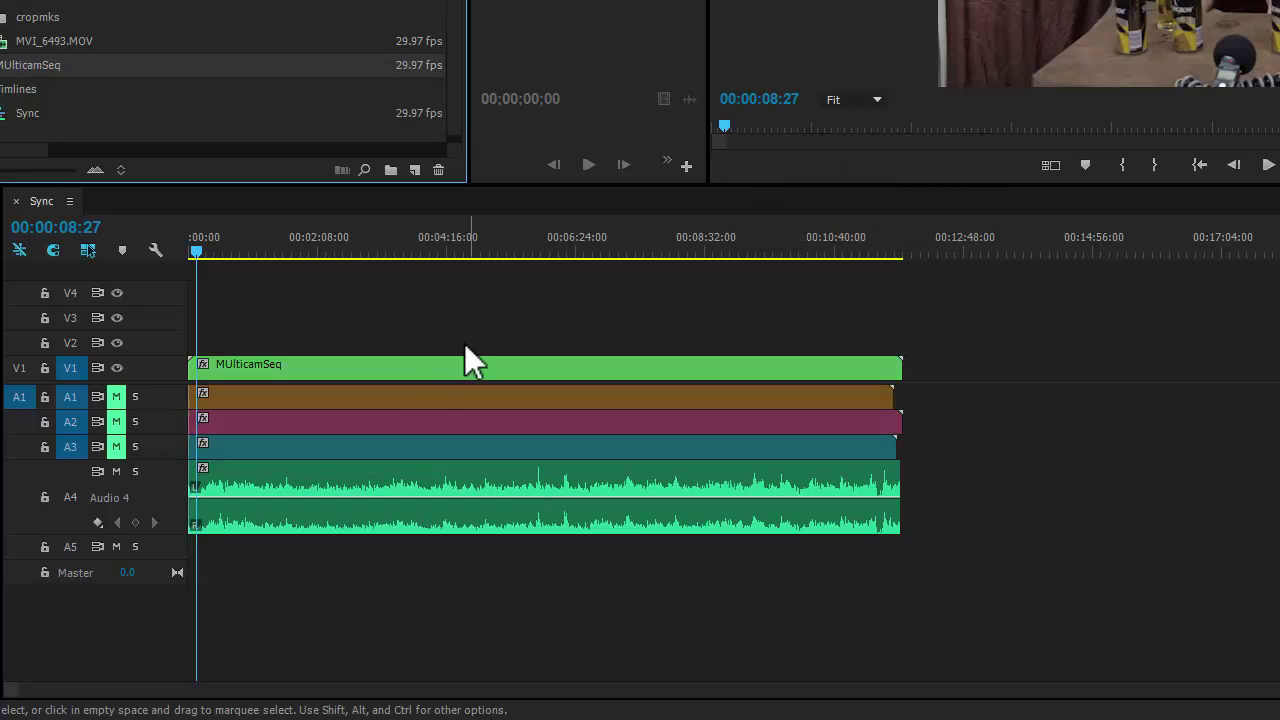
Step: Enable Multi-Camera on the nested MUlticamSeq clip on V1
right_click(389, 373)
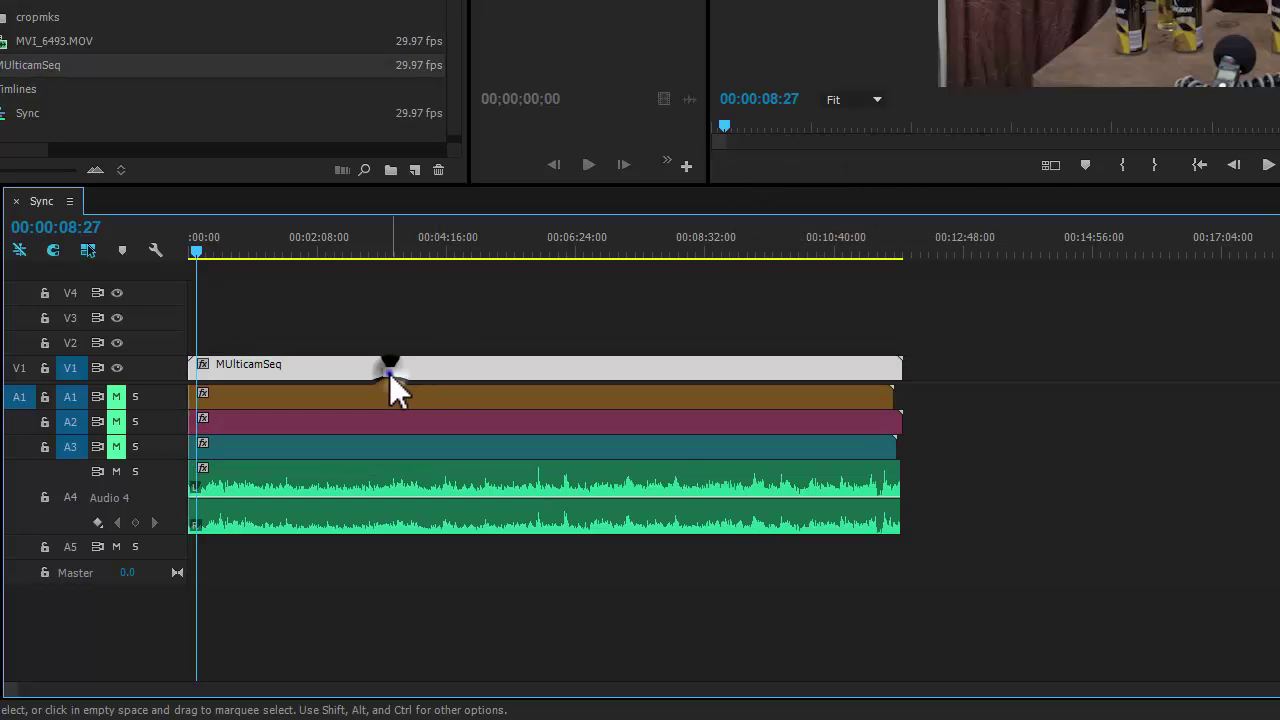
mouse_move(466, 268)
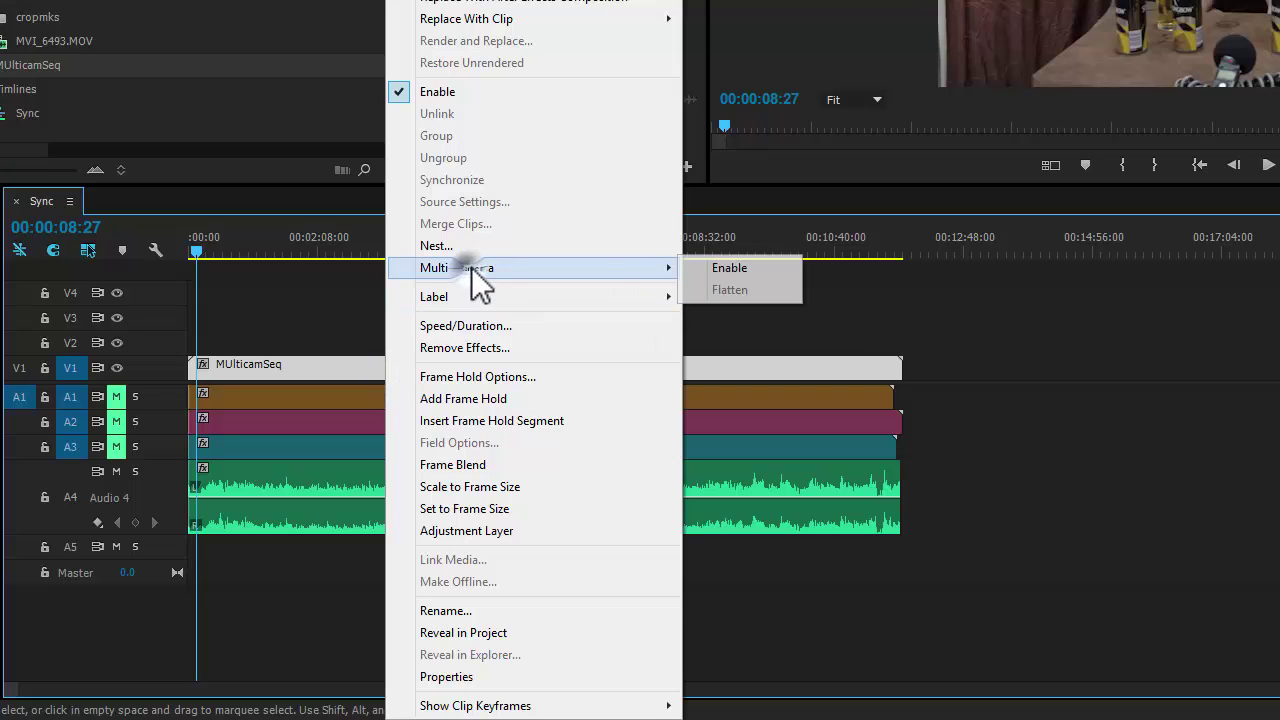
click(731, 268)
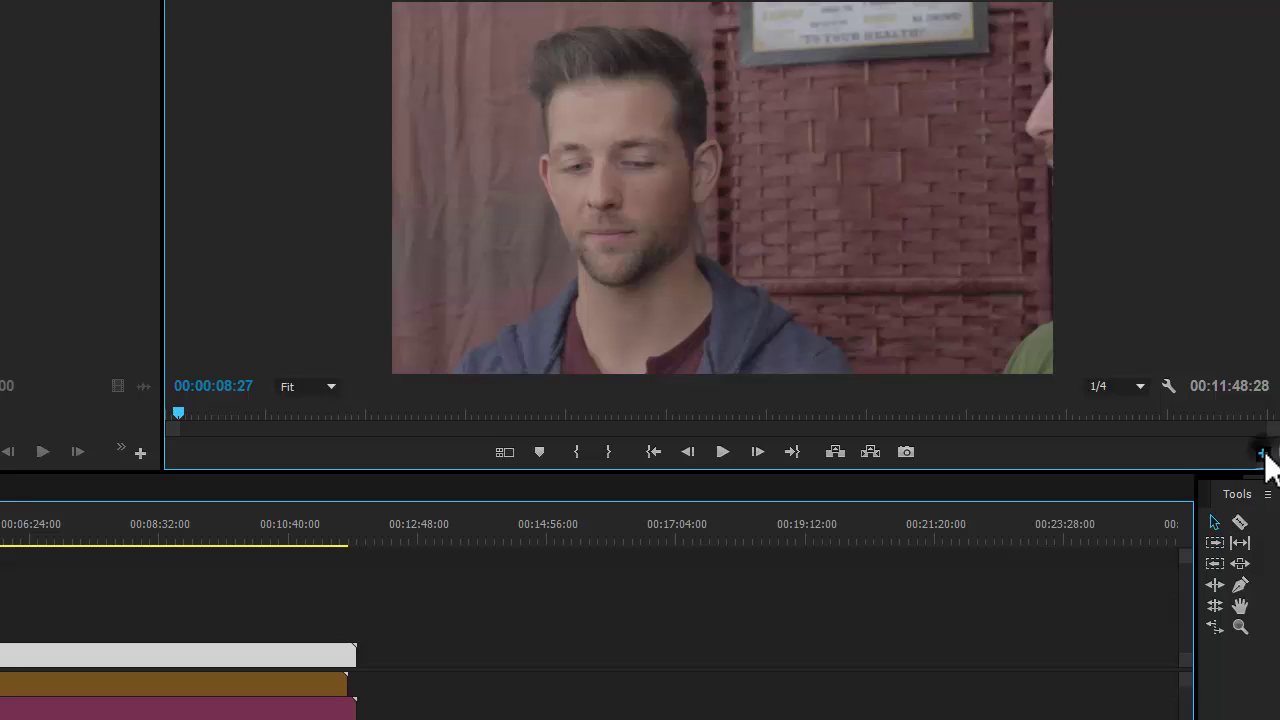
click(1262, 455)
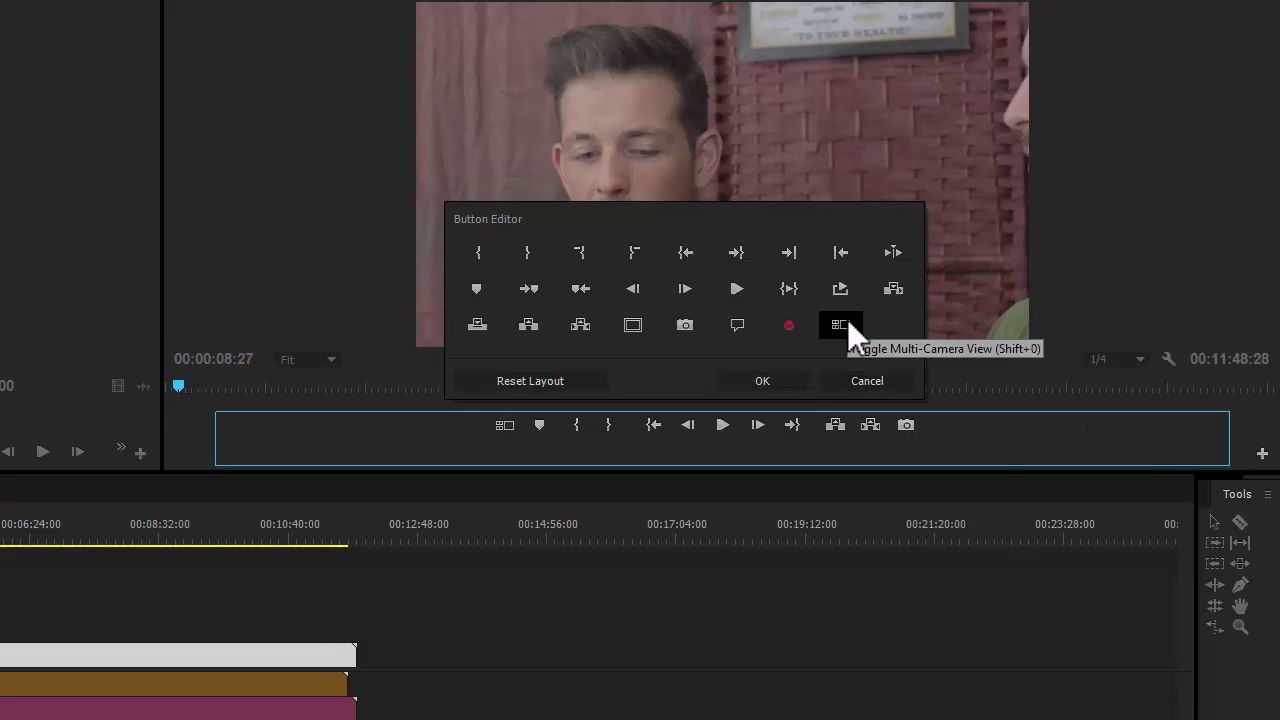
drag(846, 322, 490, 428)
click(862, 382)
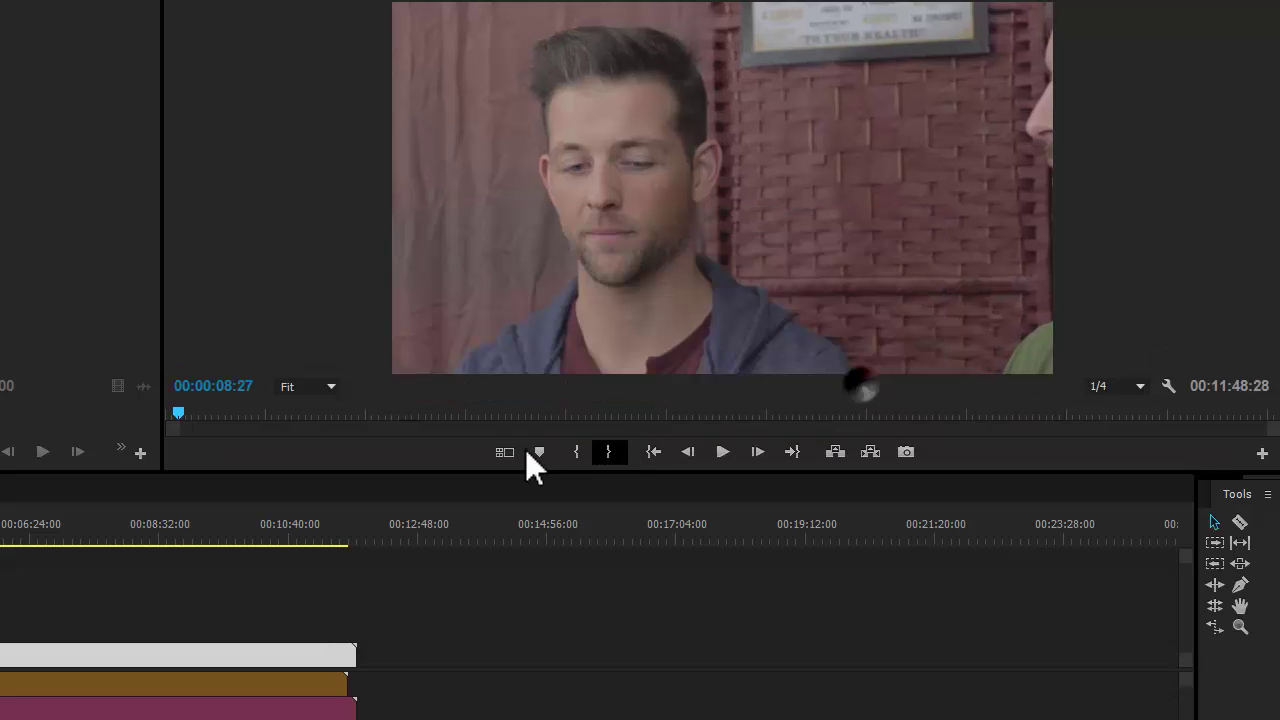
Step: Switch the Program monitor to the multi-camera view
click(503, 452)
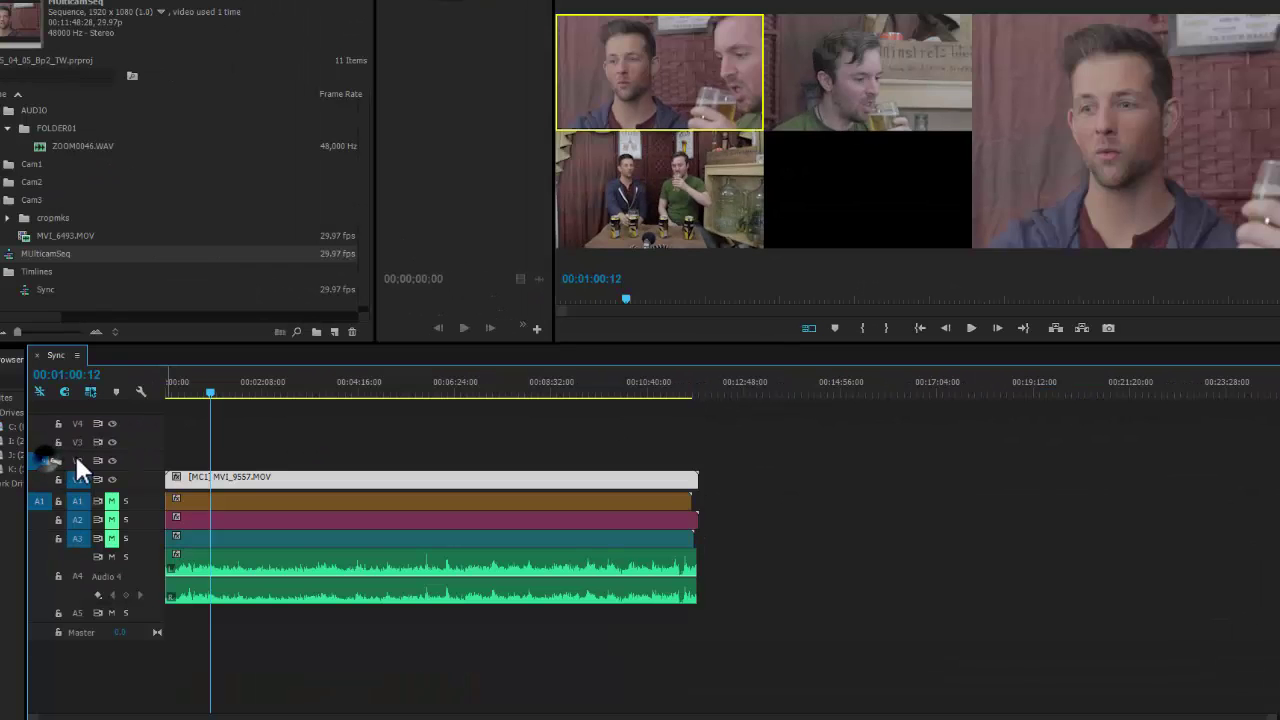
Step: Patch the source video to V2 and target V2 instead of V1 to test the multi-camera display
drag(77, 461, 77, 453)
click(77, 480)
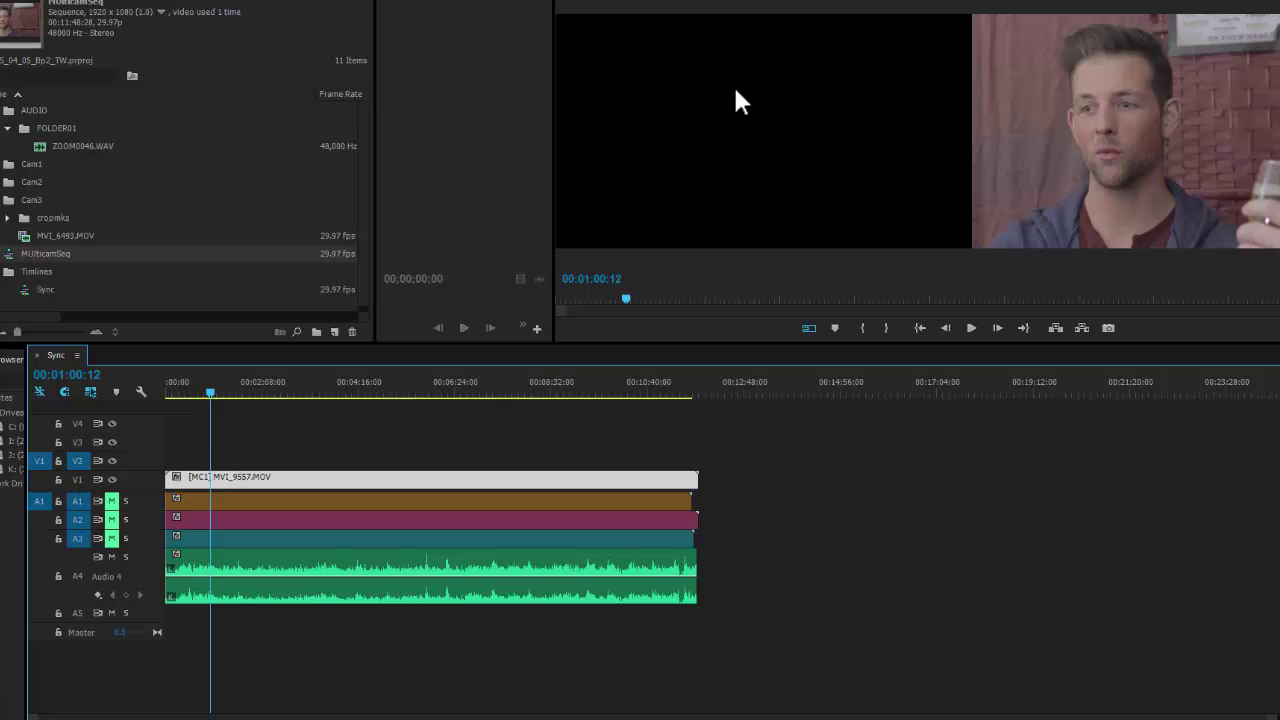
click(205, 462)
click(202, 477)
Step: Return the source patch and track targeting to V1 and untarget V2
click(80, 480)
click(40, 478)
click(84, 461)
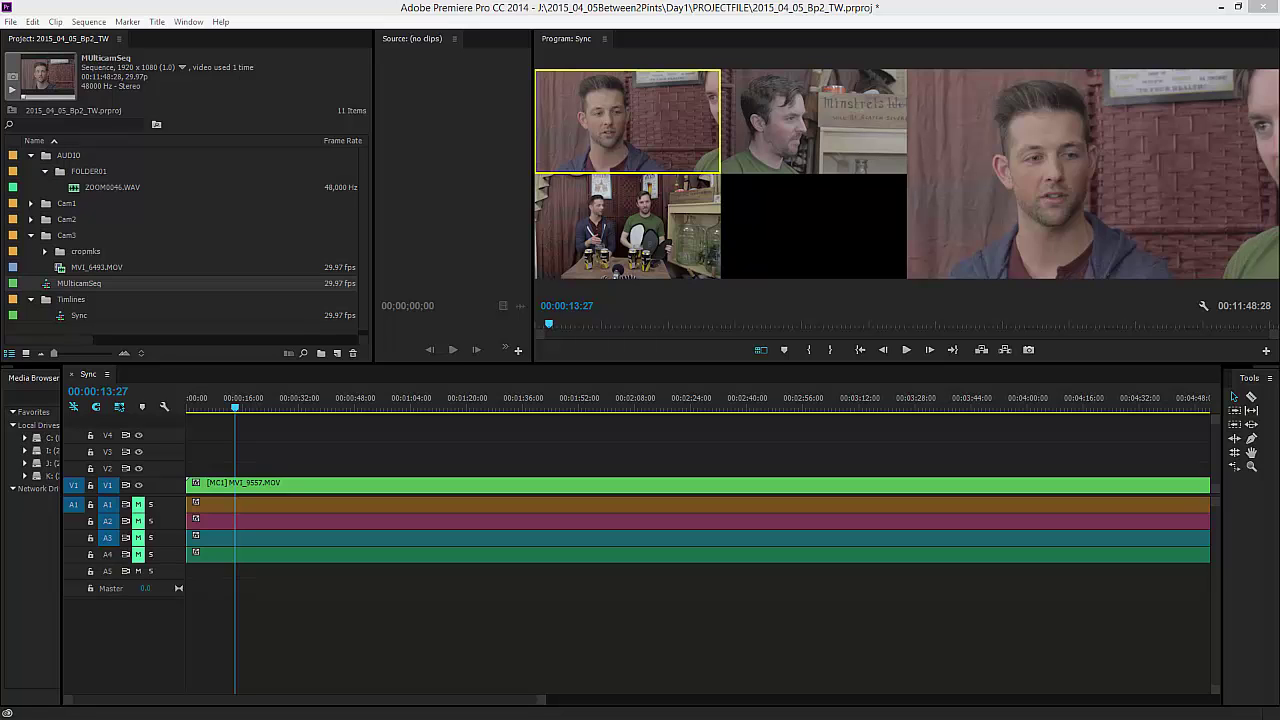
Step: Cut the multicam clip live during playback from 00:00:13:27, switching to camera 2, camera 3 and back to camera 2, stopping at 00:00:30:00
click(906, 350)
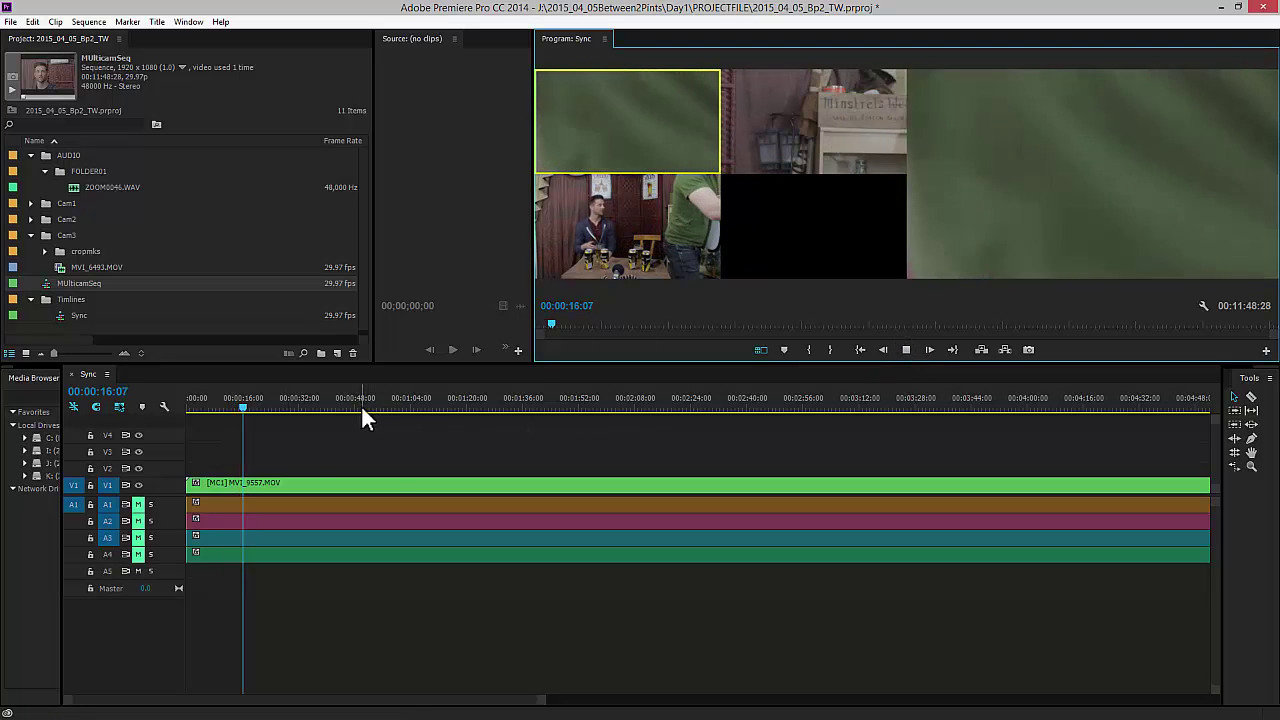
key(2)
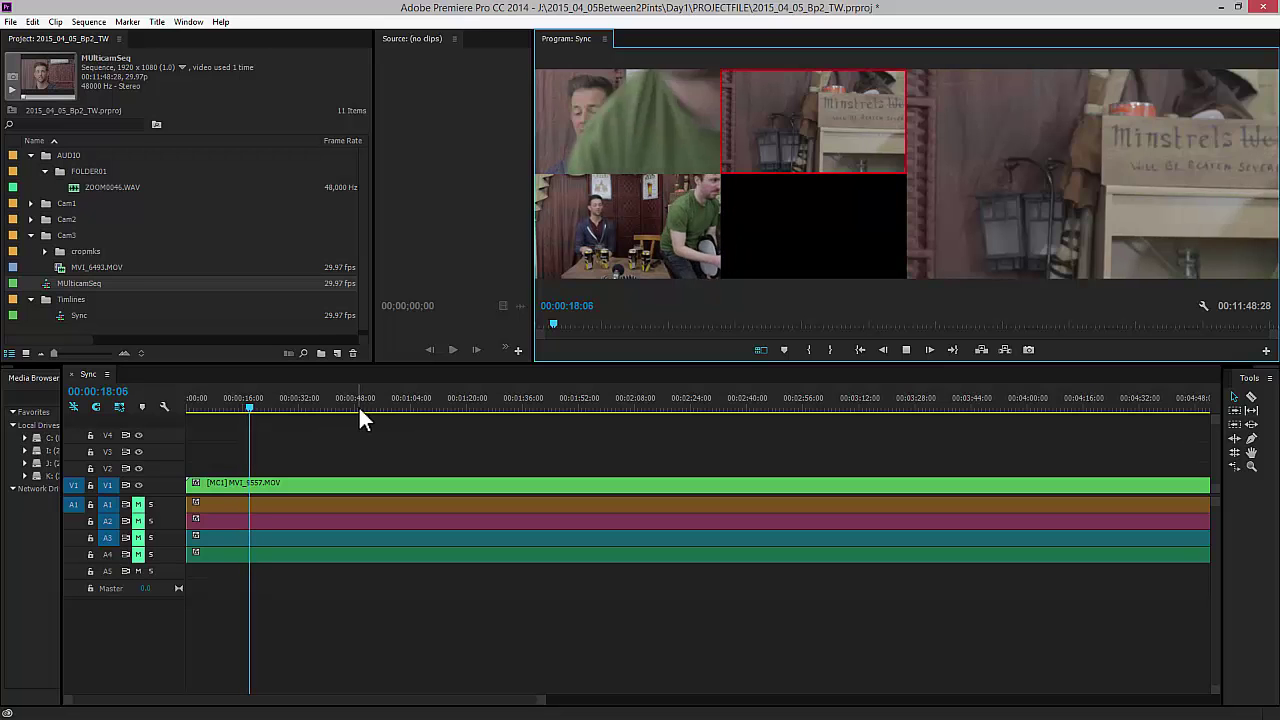
key(3)
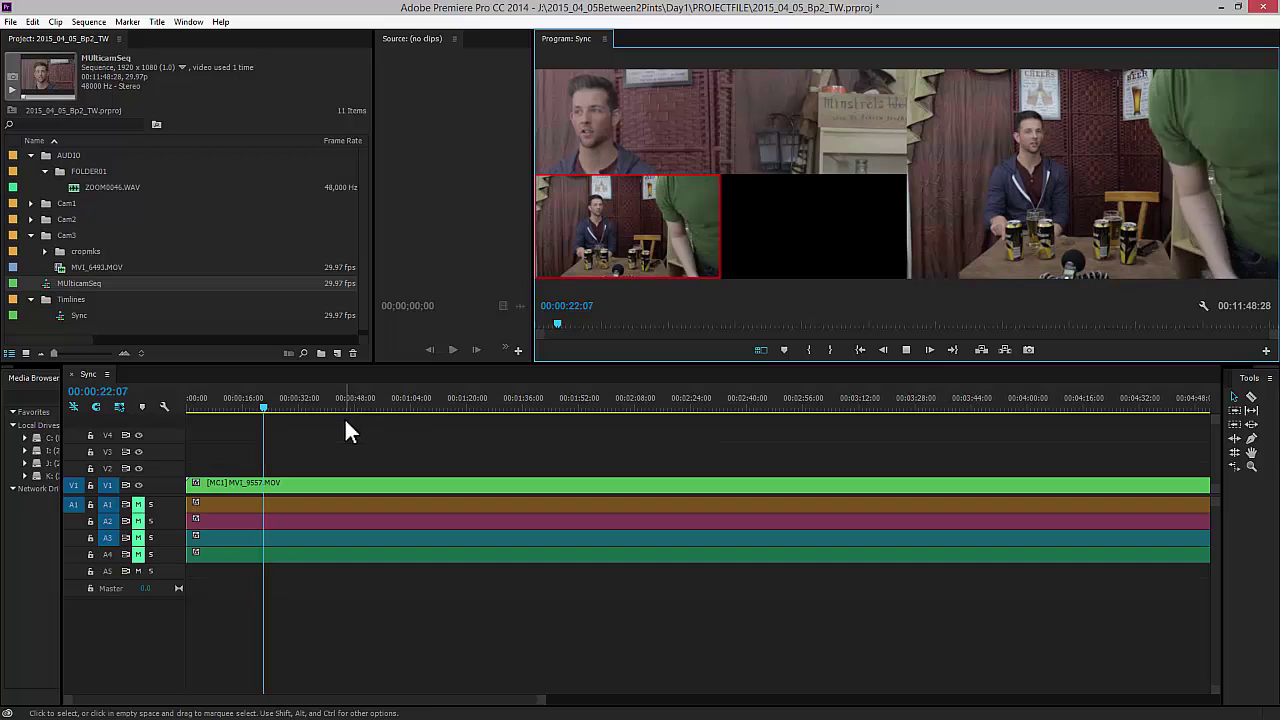
key(2)
key(space)
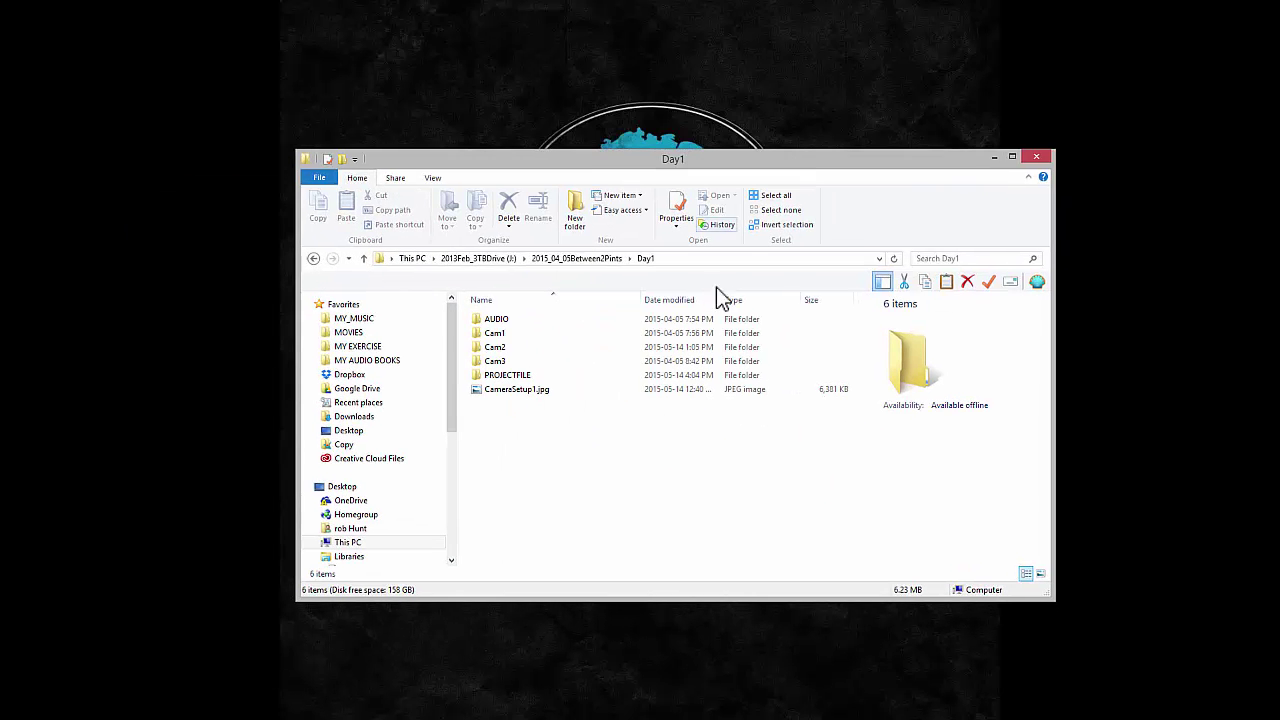
Step: Collapse the Timlines bin and move the MUlticamSeq sequence into it
click(506, 319)
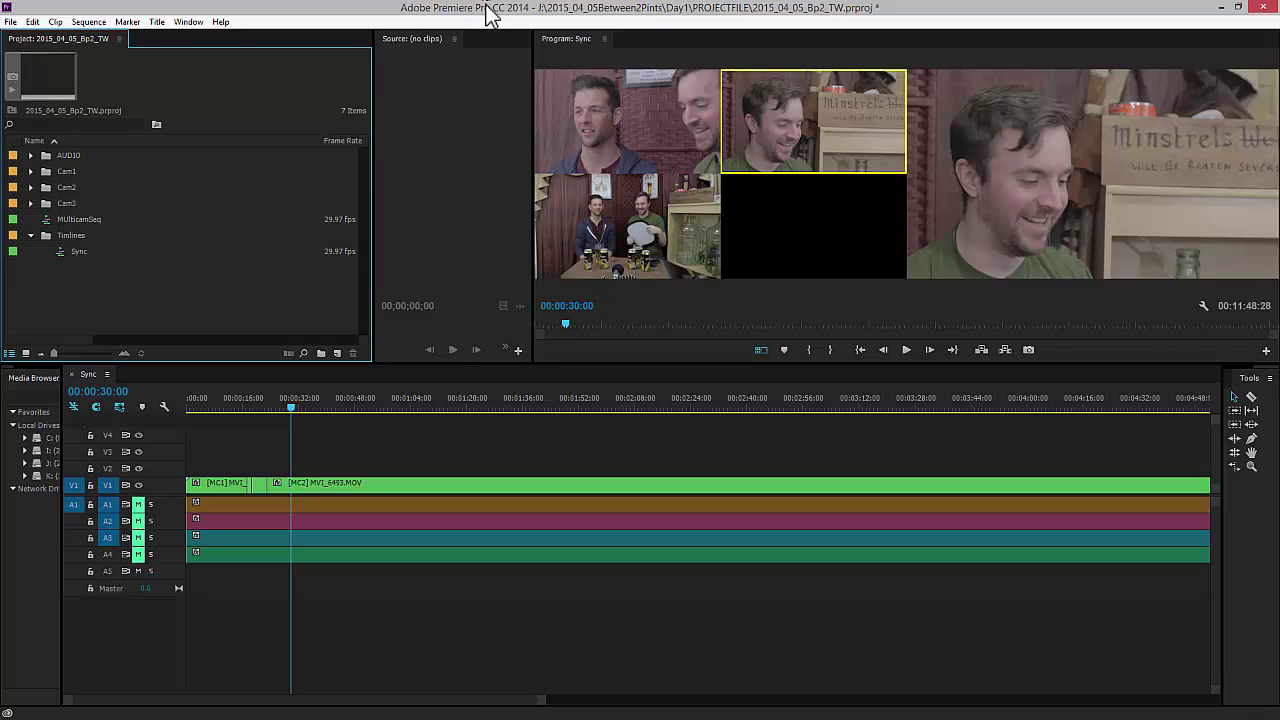
click(30, 235)
drag(81, 220, 76, 240)
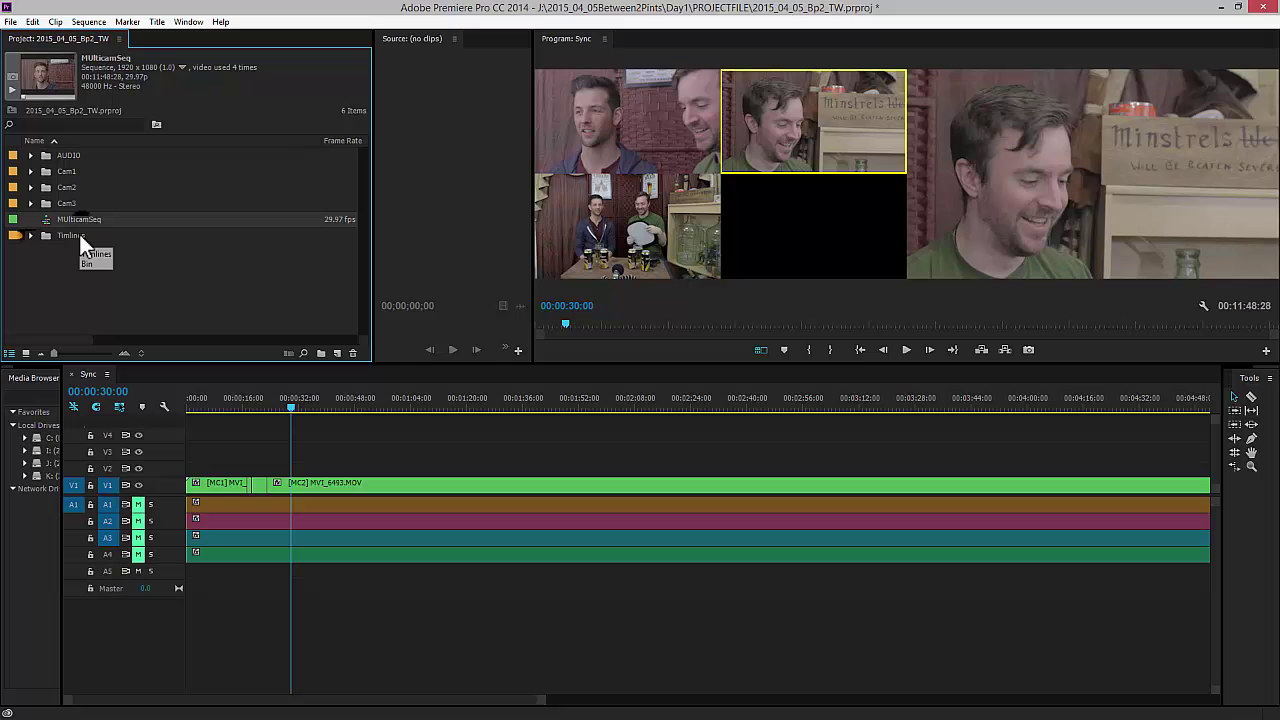